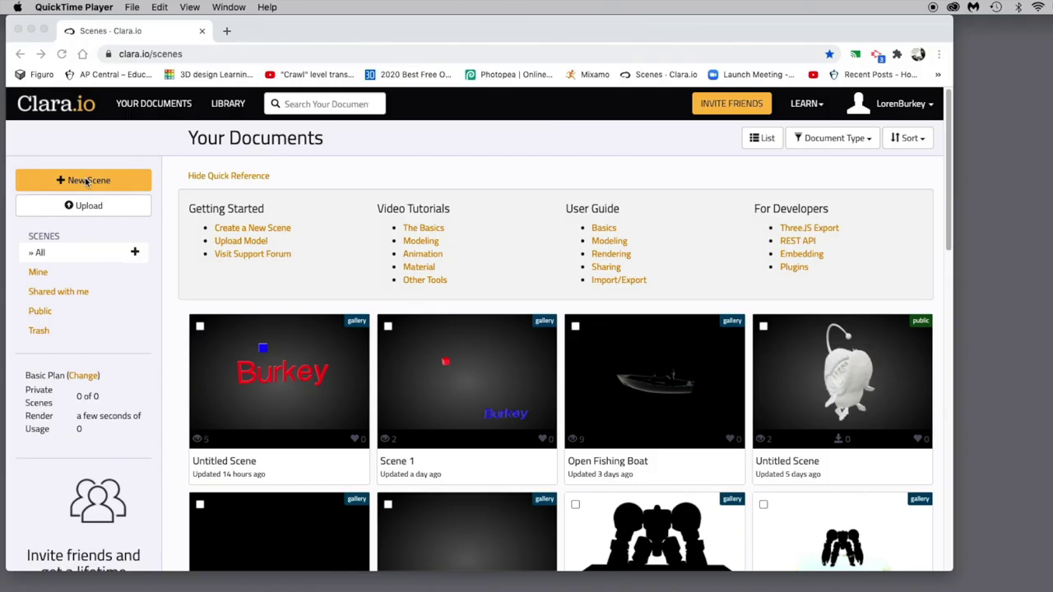
Step: Start a new scene from the pre-made Sibenik Cathedral (VRay) example
click(243, 231)
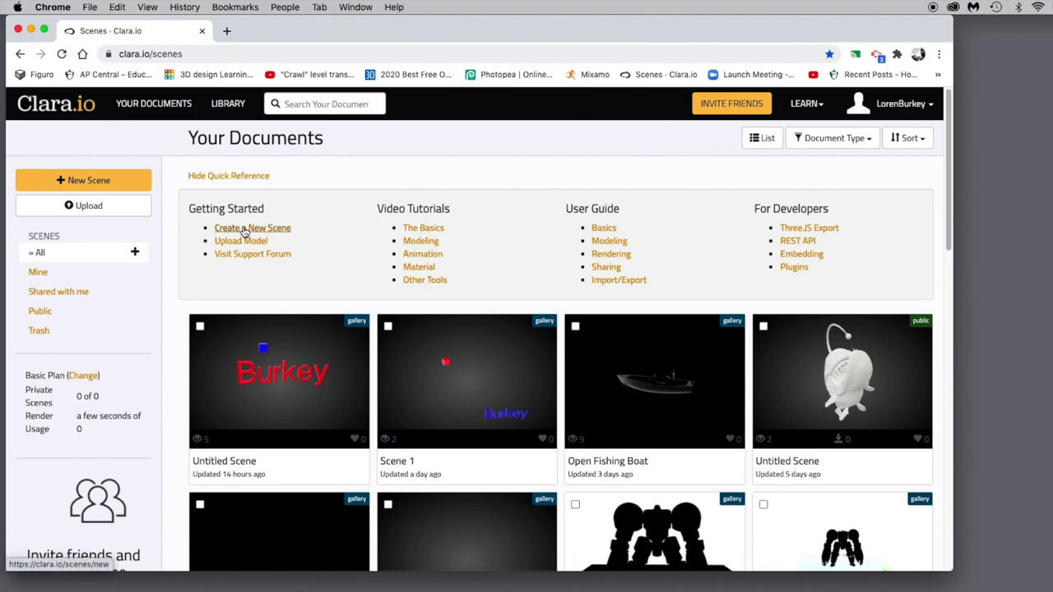
click(243, 231)
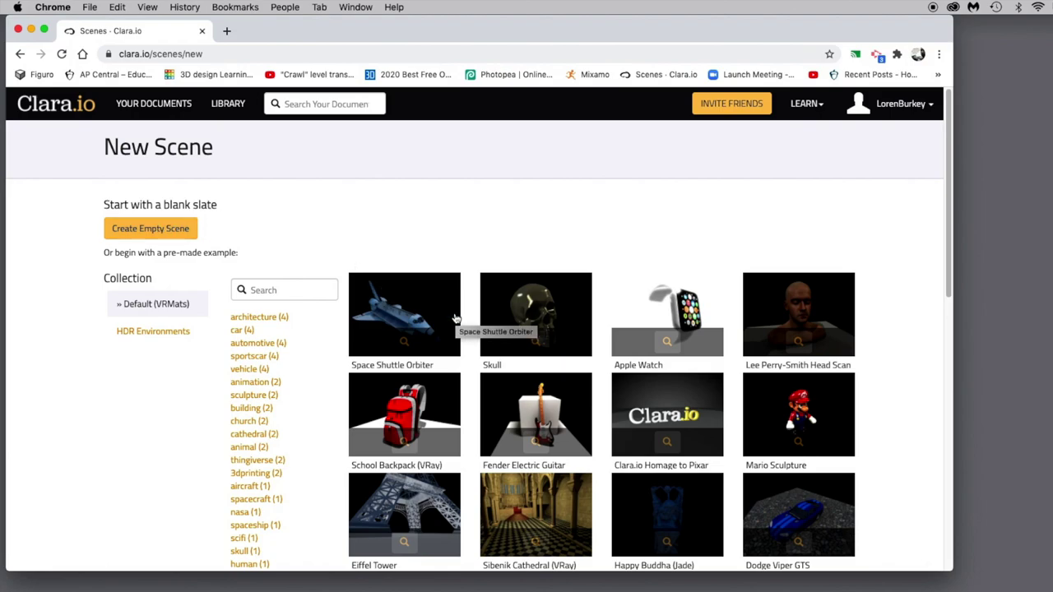
scroll(281, 330, down, 3)
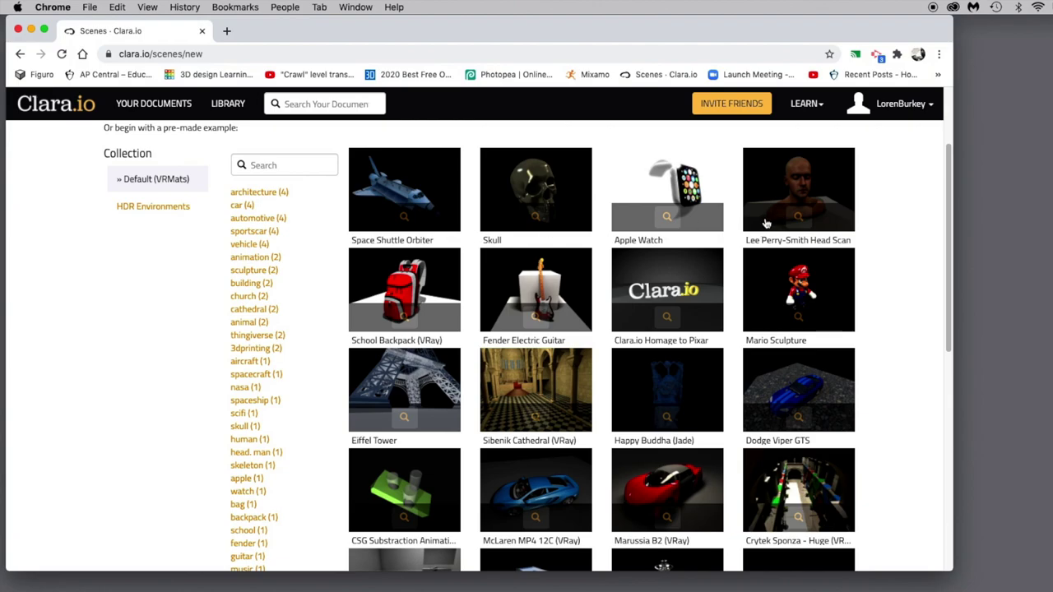
scroll(658, 247, down, 4)
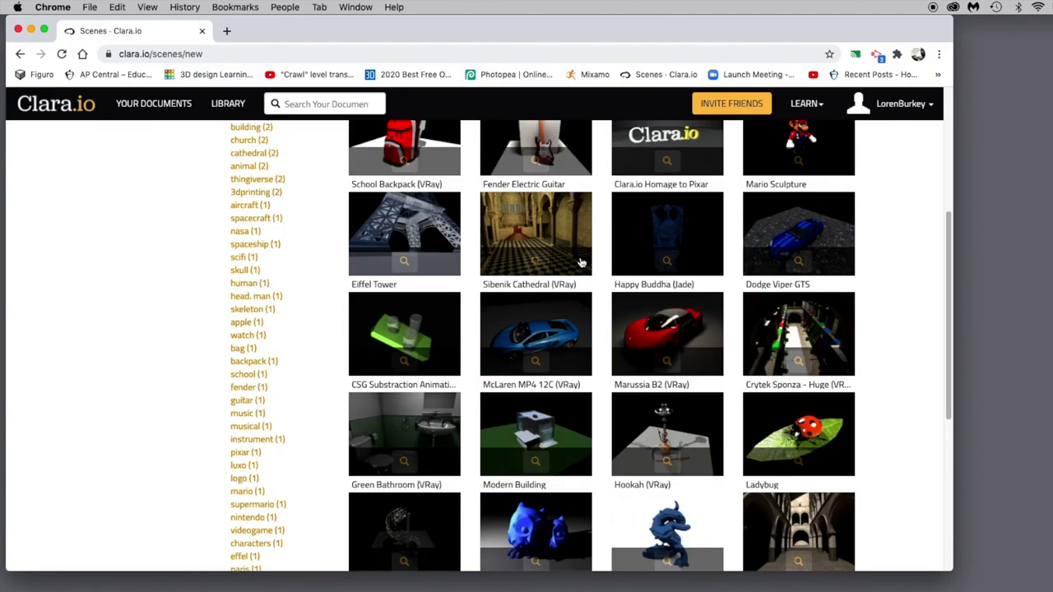
scroll(580, 261, up, 3)
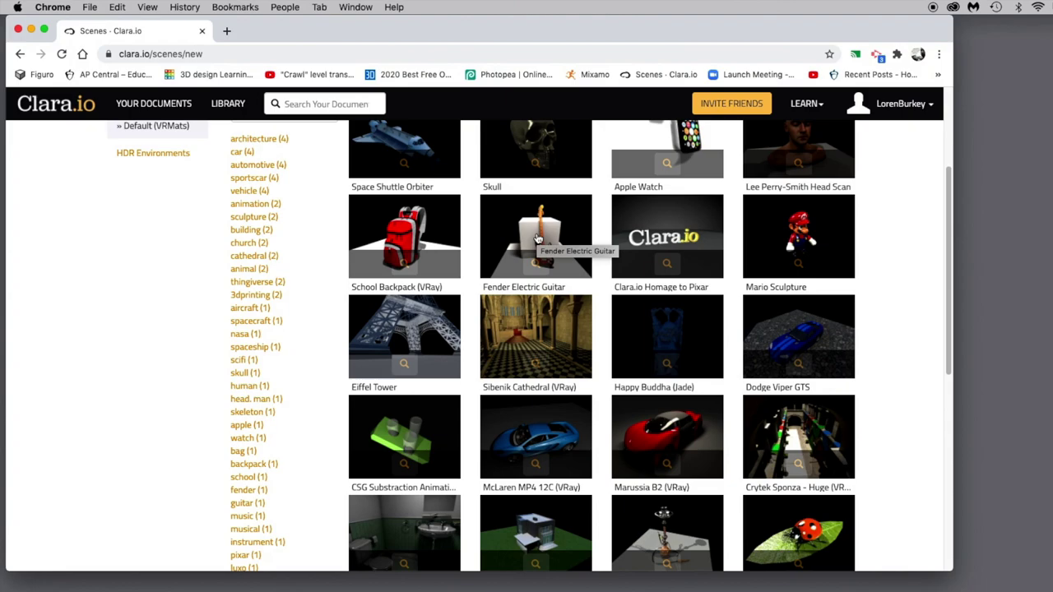
scroll(537, 239, down, 3)
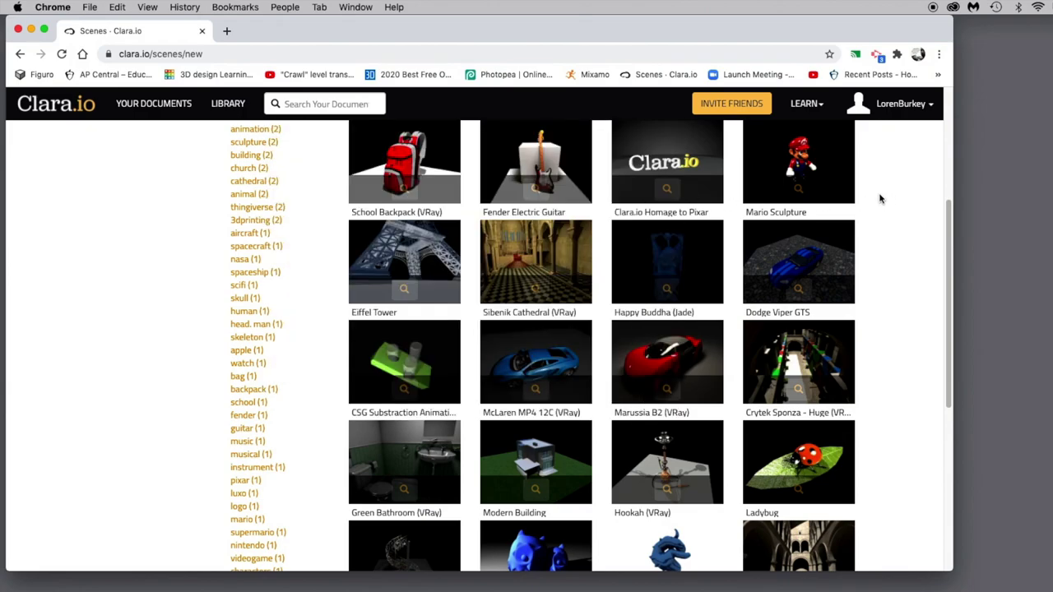
mouse_move(797, 194)
mouse_move(797, 294)
mouse_move(540, 299)
click(514, 245)
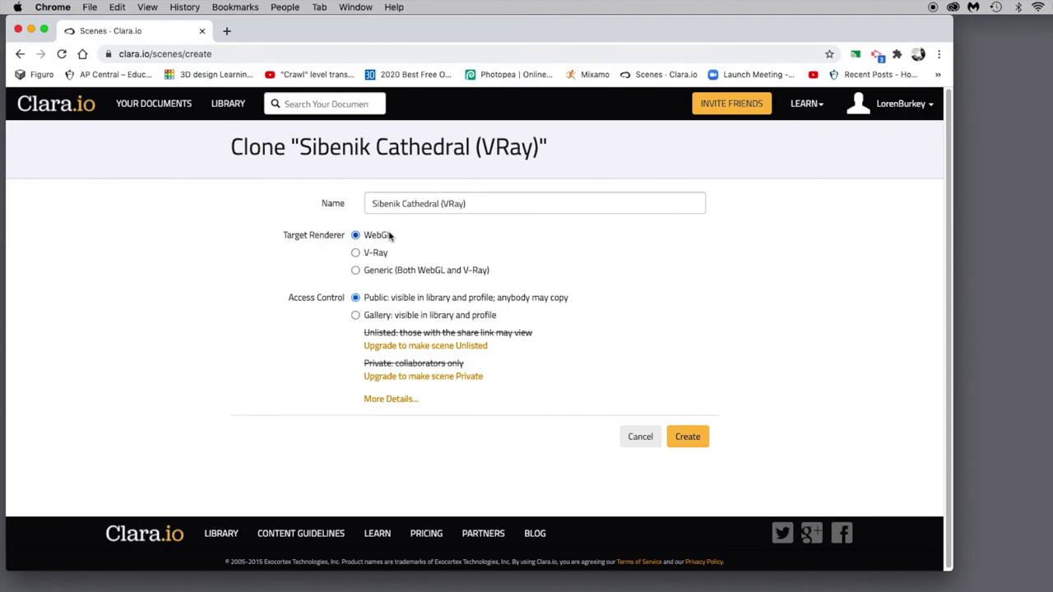
Step: Name the cloned scene "Scene example", set its access control to Gallery and create it
drag(483, 203, 374, 204)
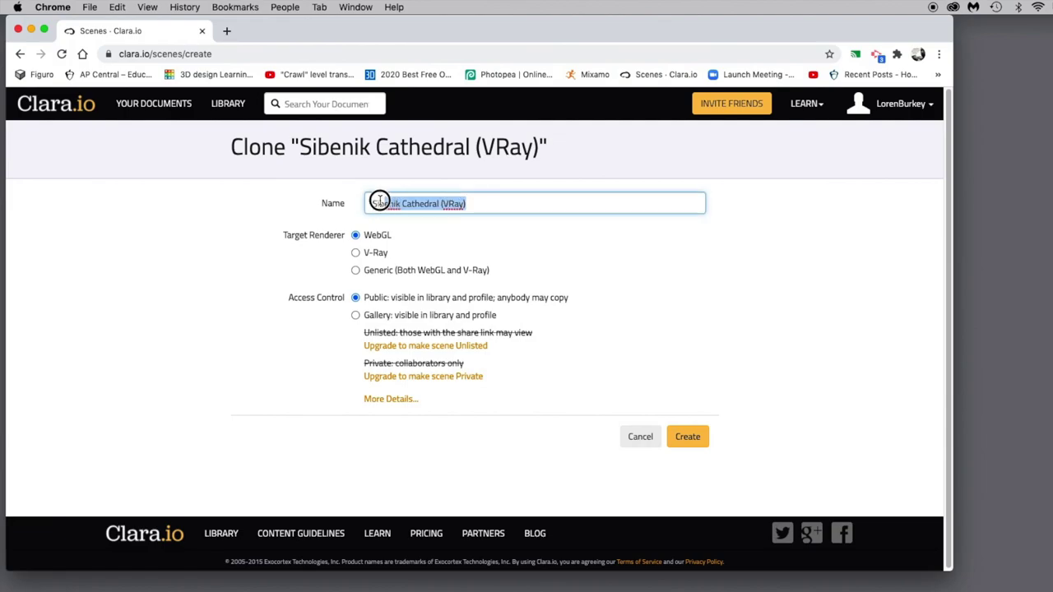
text(S)
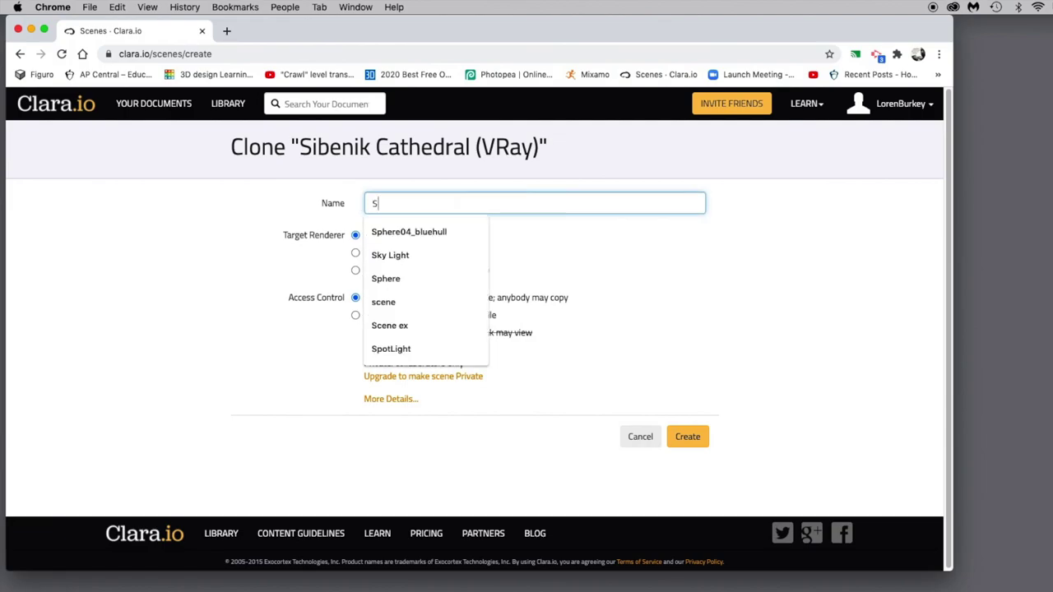
text(cene example)
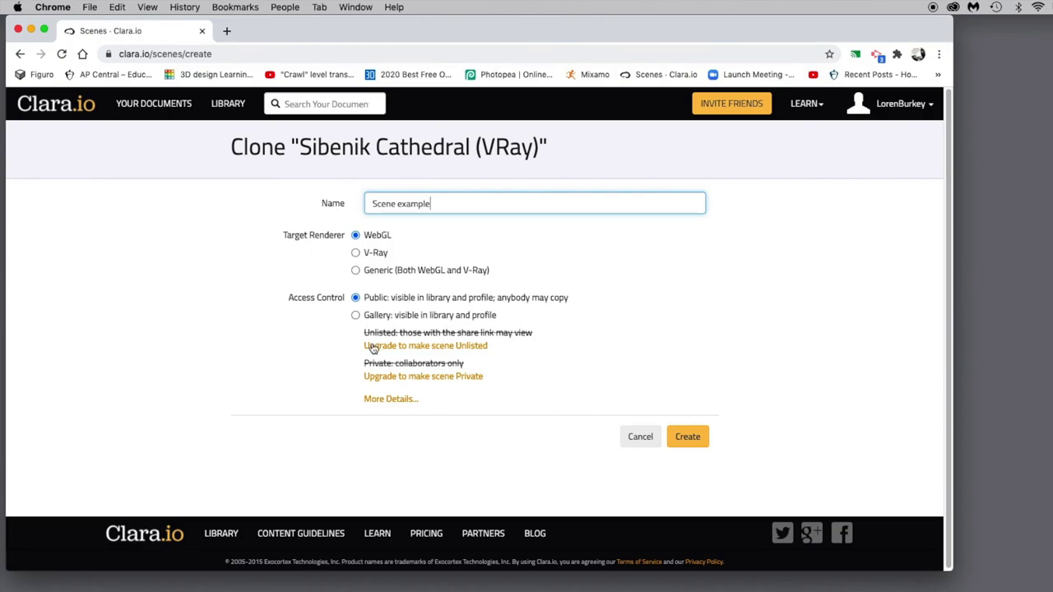
click(355, 316)
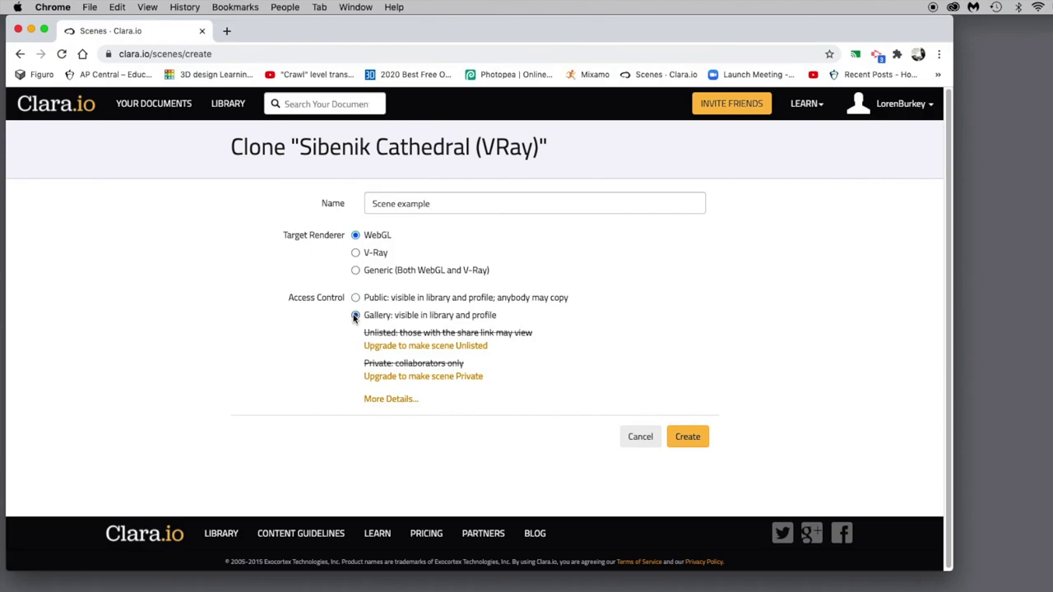
click(684, 440)
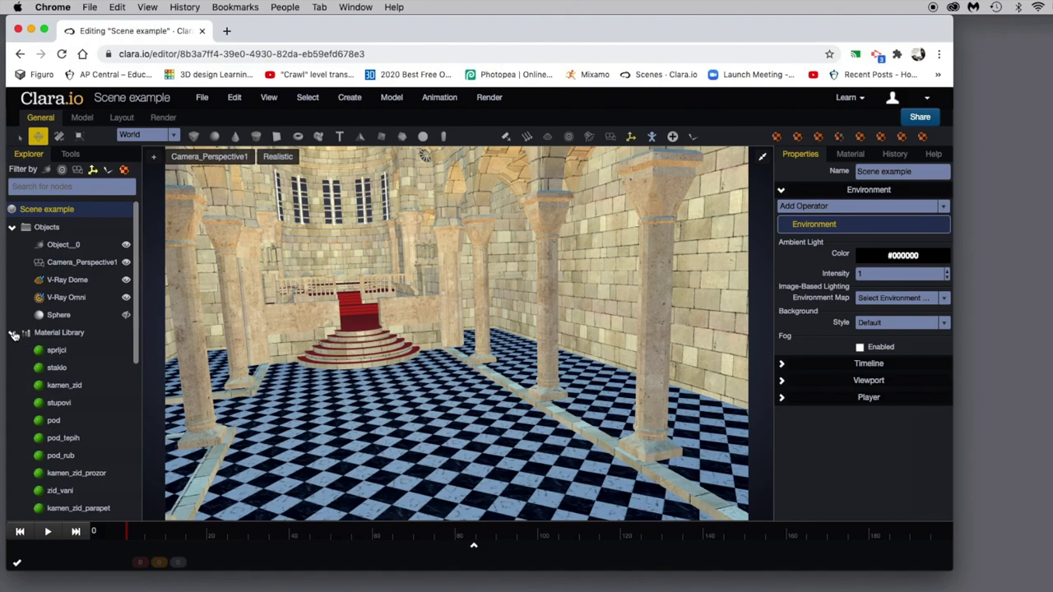
Step: Collapse the Material Library and Objects groups in the scene tree
click(14, 333)
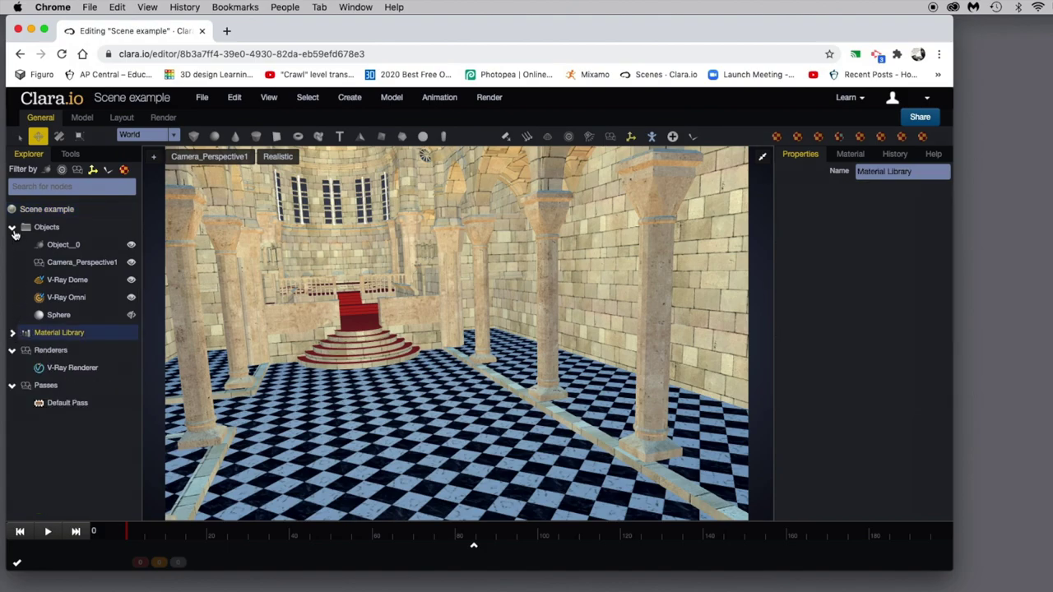
click(12, 228)
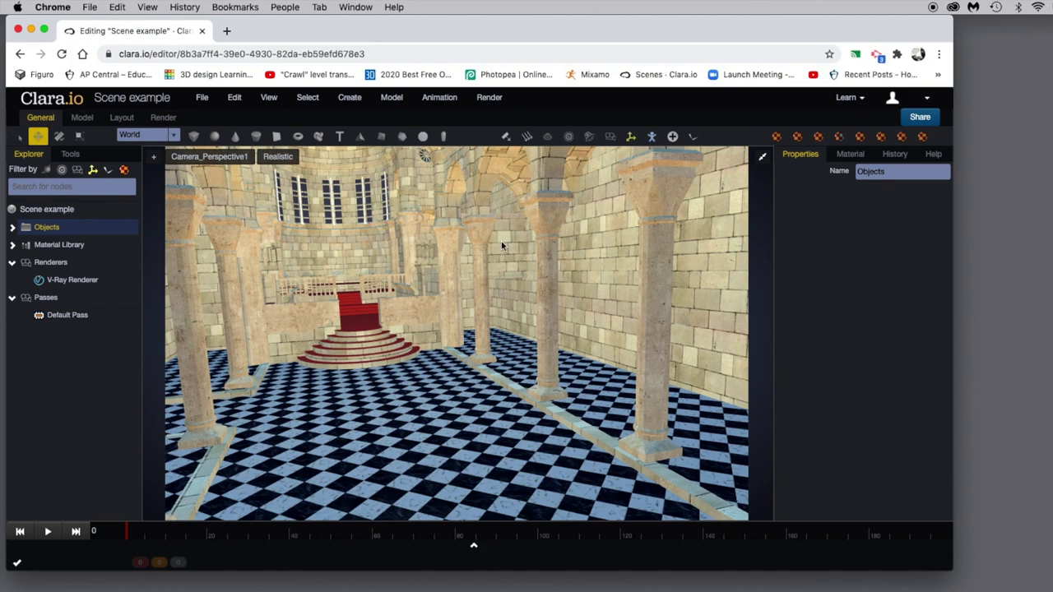
Step: Examine the cathedral in the four-view layout, and return to the single enlarged camera view
click(762, 160)
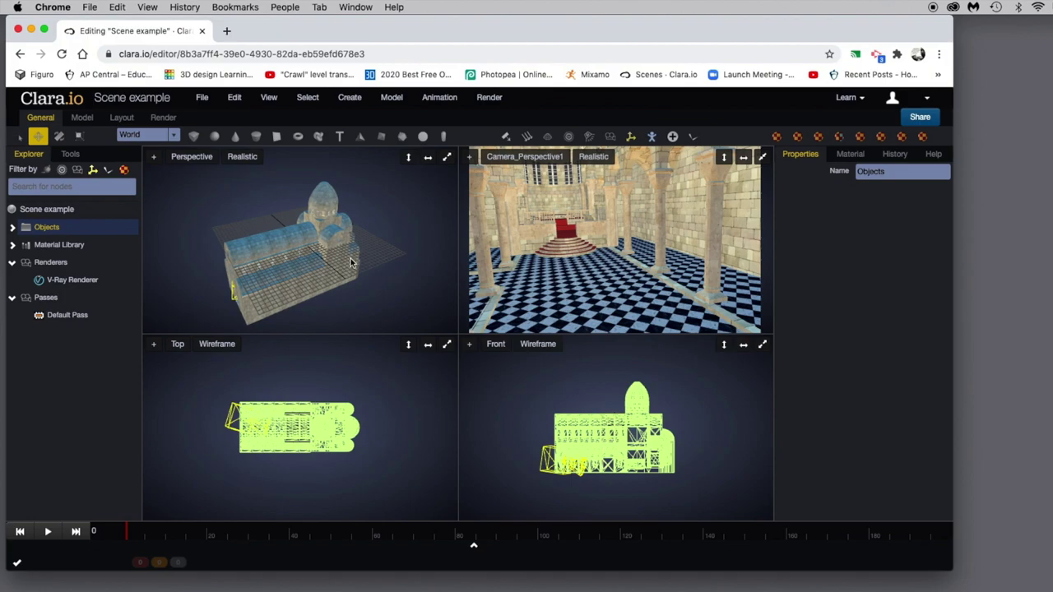
right_drag(352, 263, 333, 329)
scroll(319, 395, up, 2)
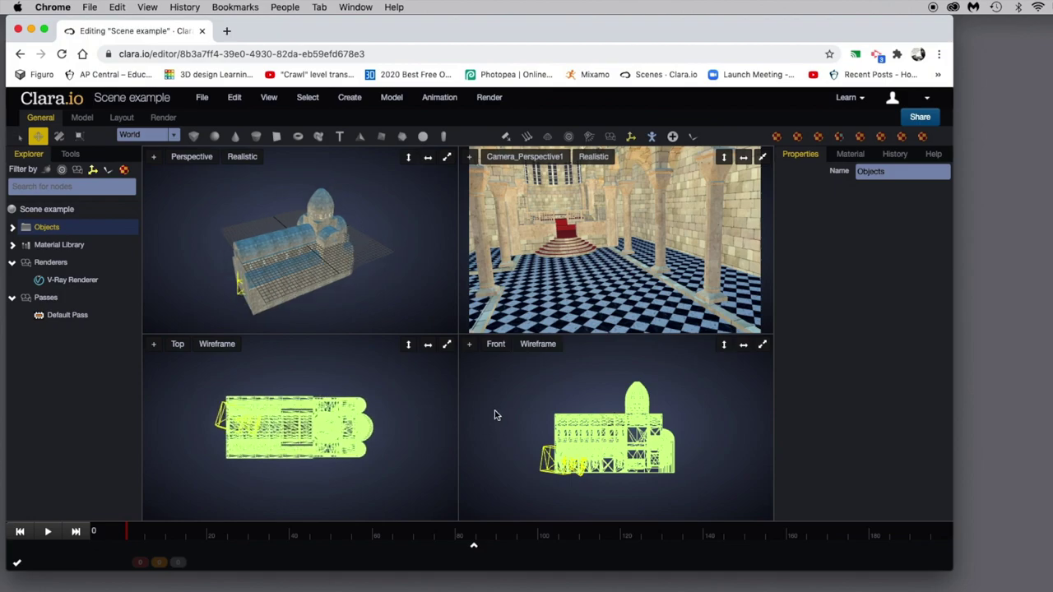
scroll(498, 412, down, 1)
scroll(498, 411, up, 2)
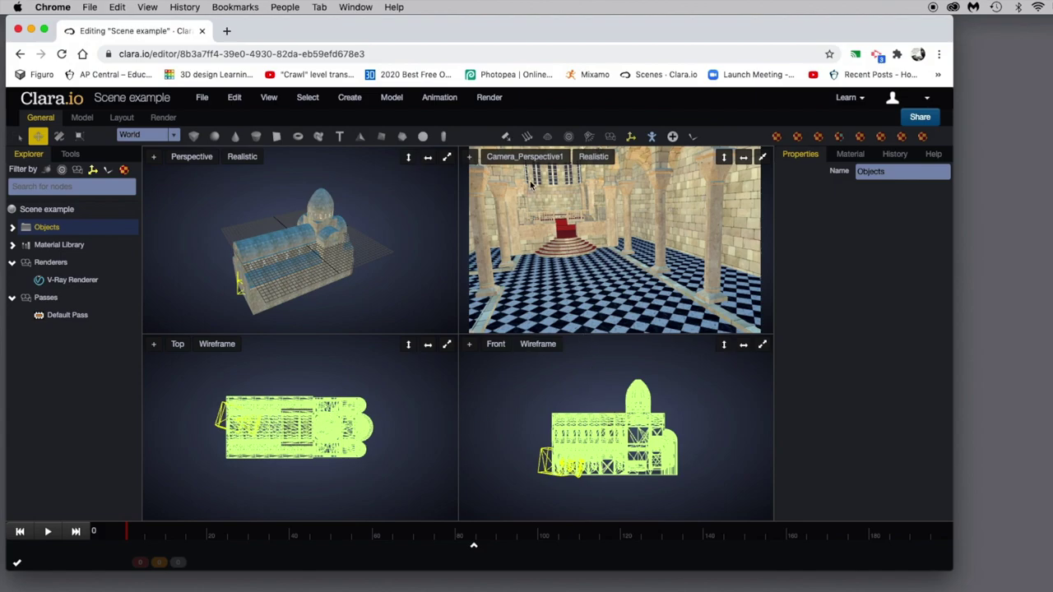
click(762, 157)
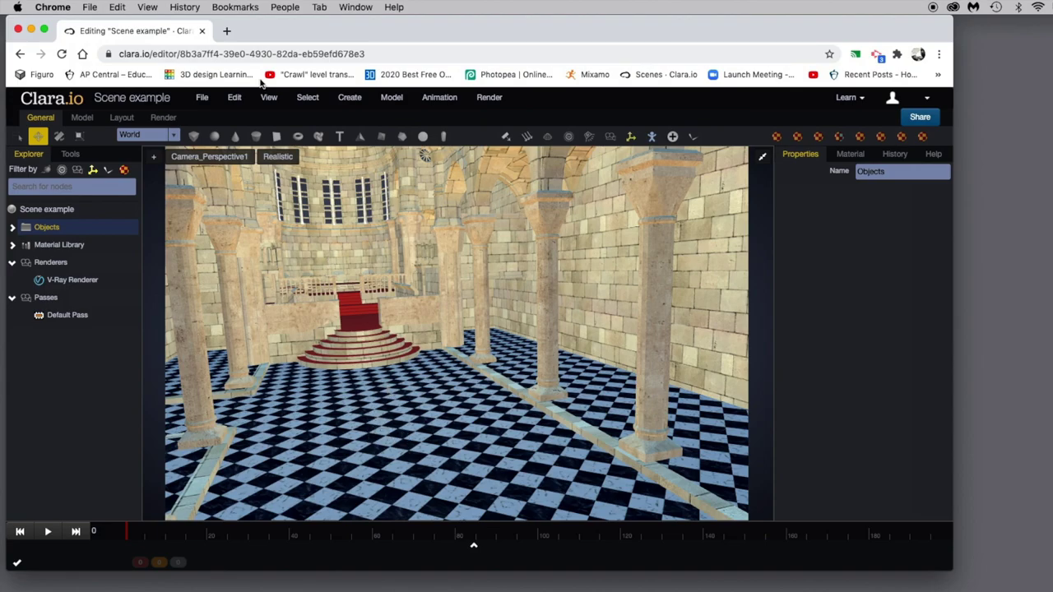
Step: Open the Mixamo website in a new browser tab
click(227, 31)
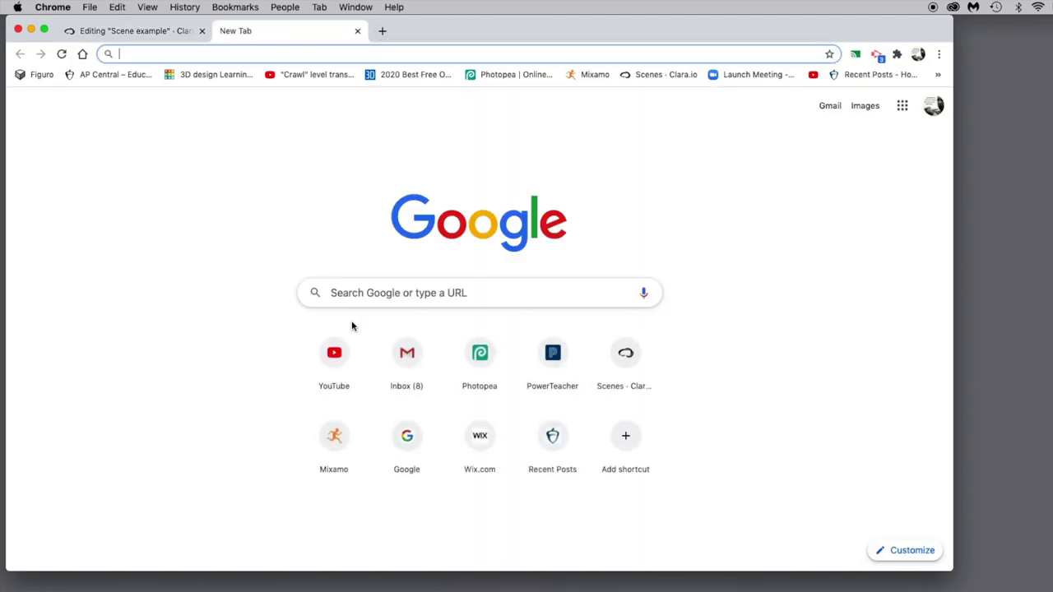
click(334, 438)
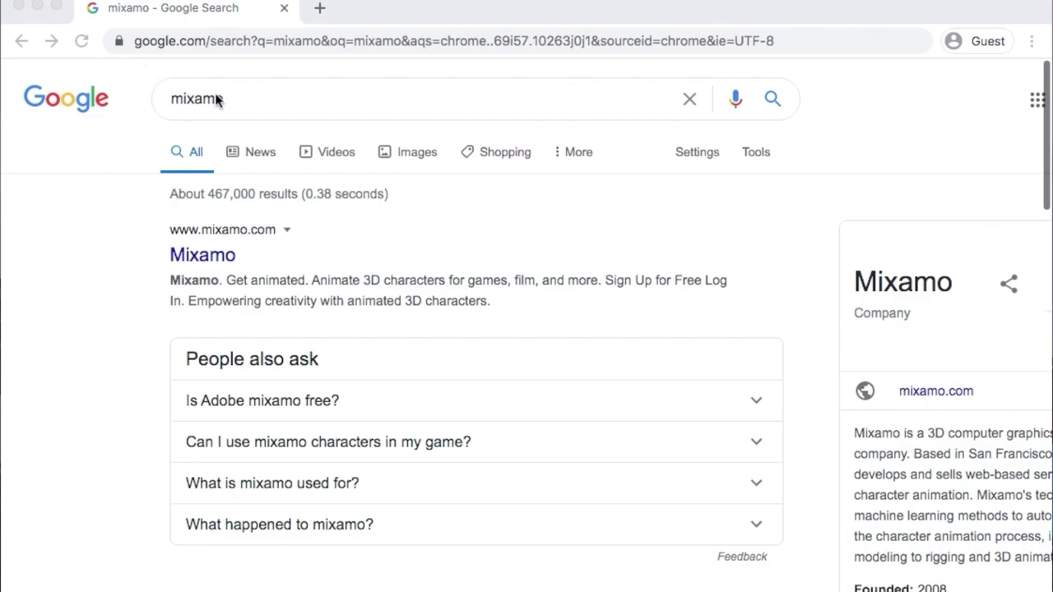
click(207, 256)
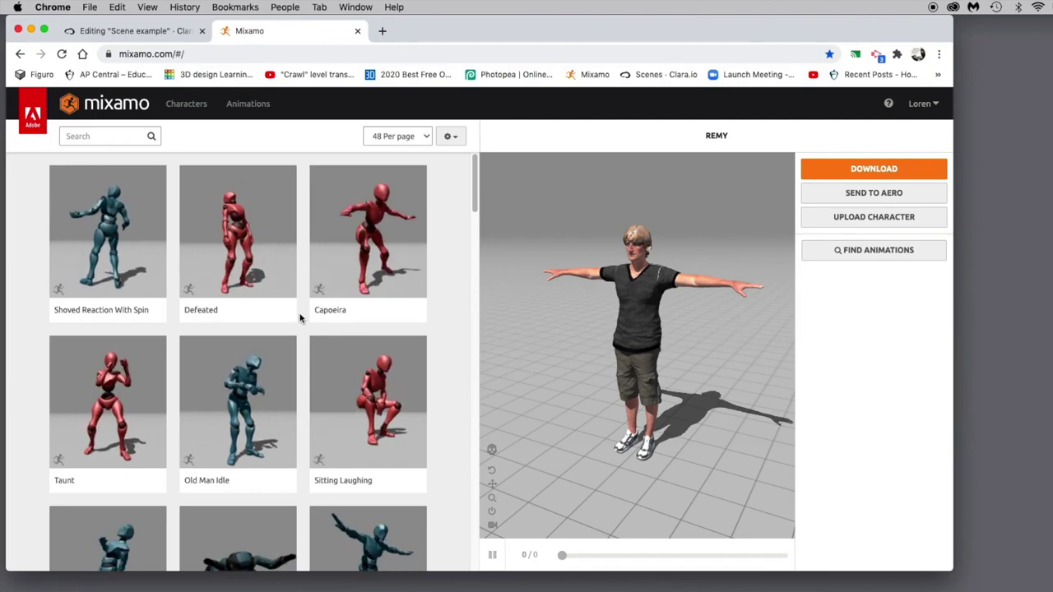
Step: Look over Mixamo's character collection and filter its animations to the Dance genre
click(177, 107)
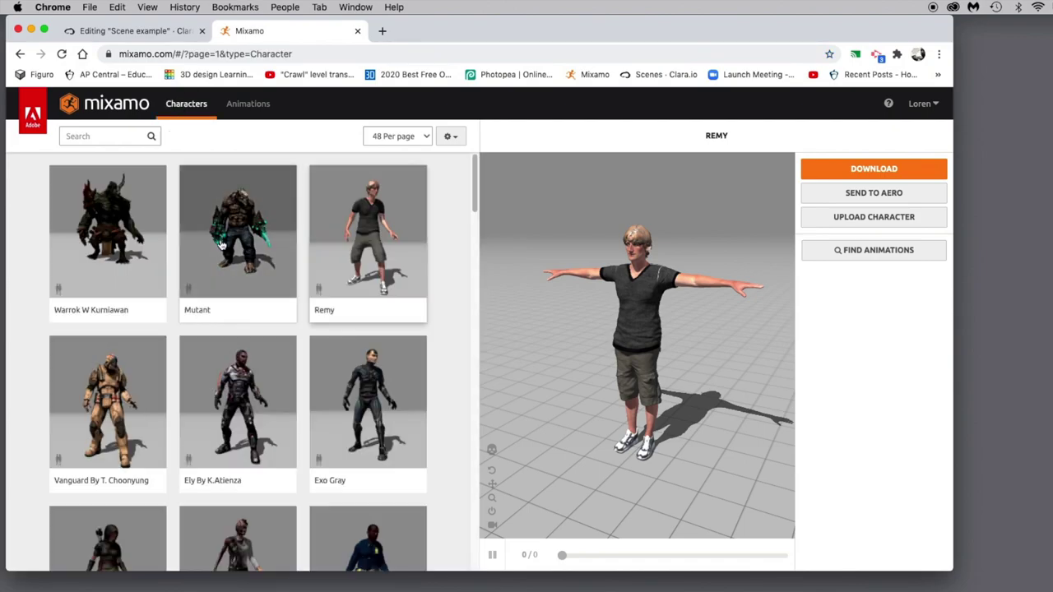
click(244, 111)
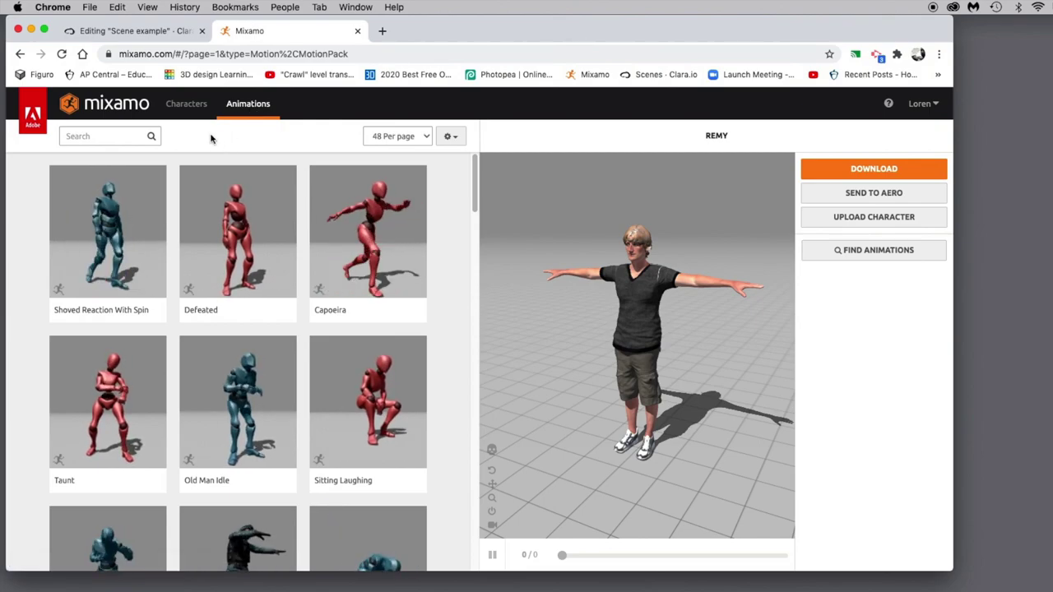
click(111, 137)
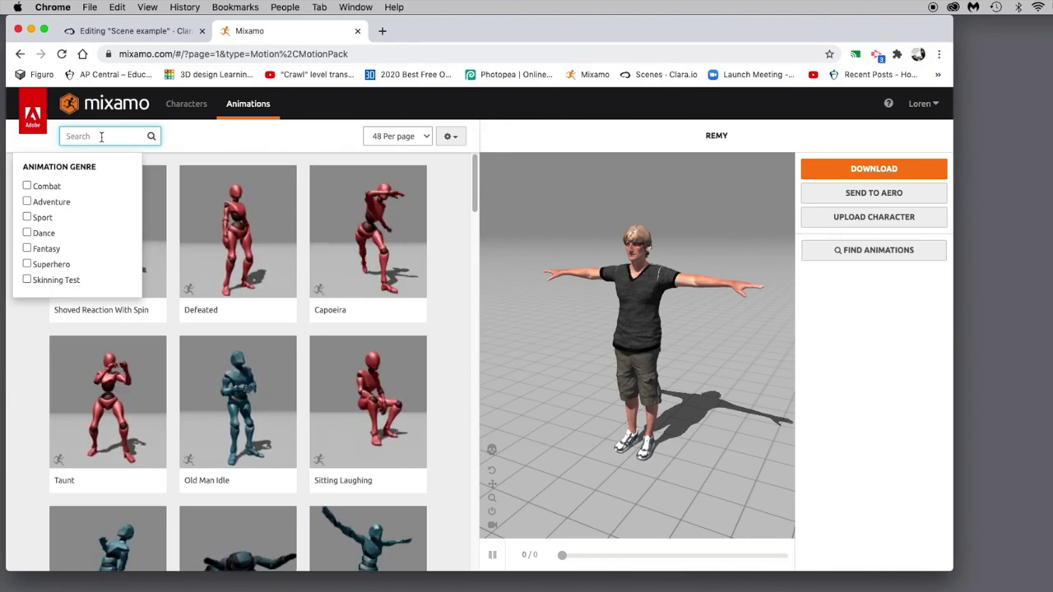
click(27, 233)
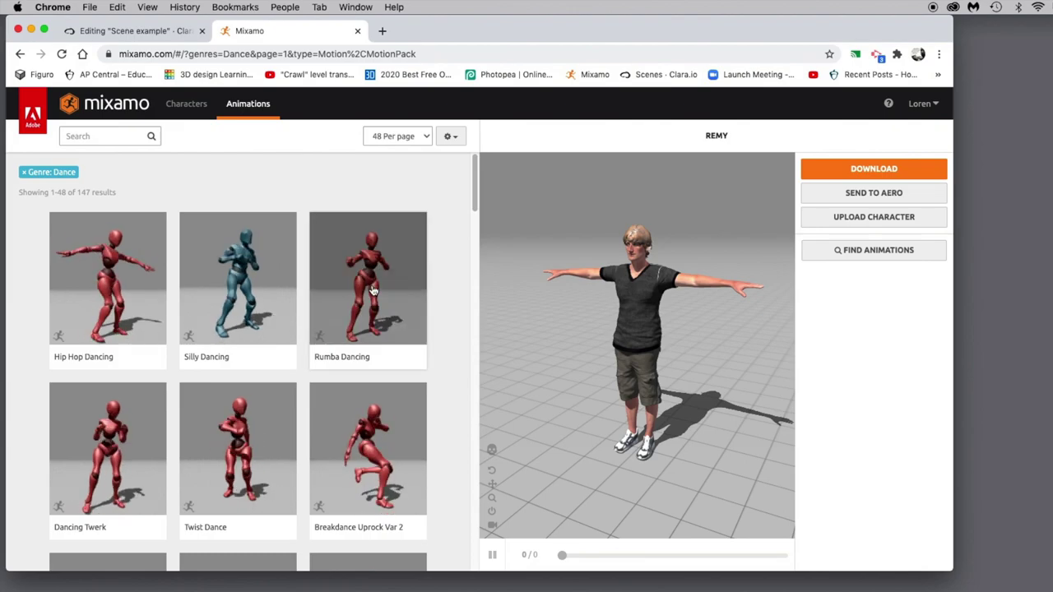
Step: Browse the dance animations and apply Bboy Uprock Start to the Remy character
scroll(377, 294, down, 5)
scroll(373, 292, down, 3)
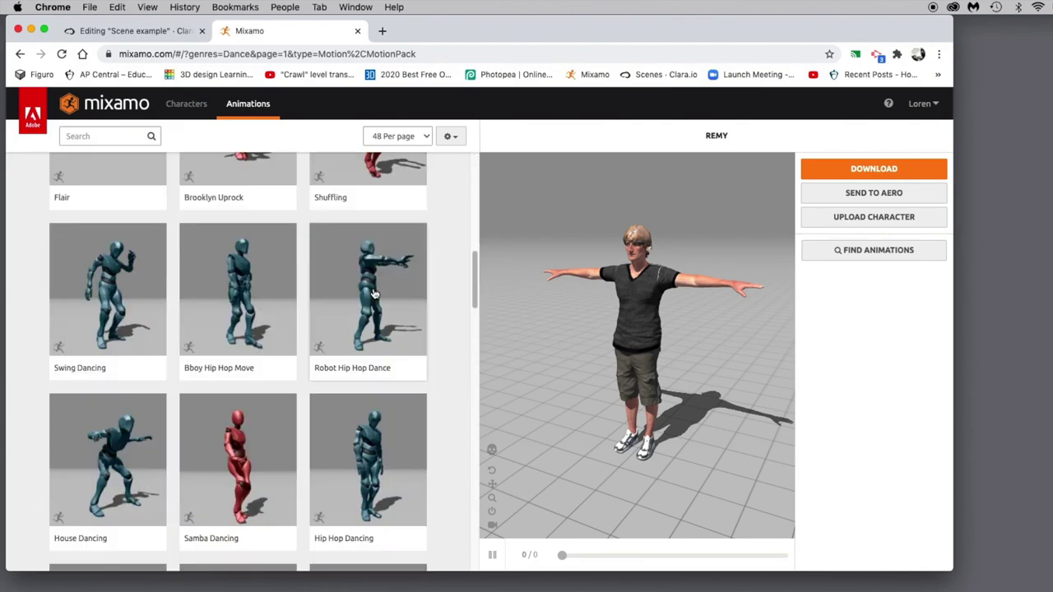
scroll(373, 292, up, 4)
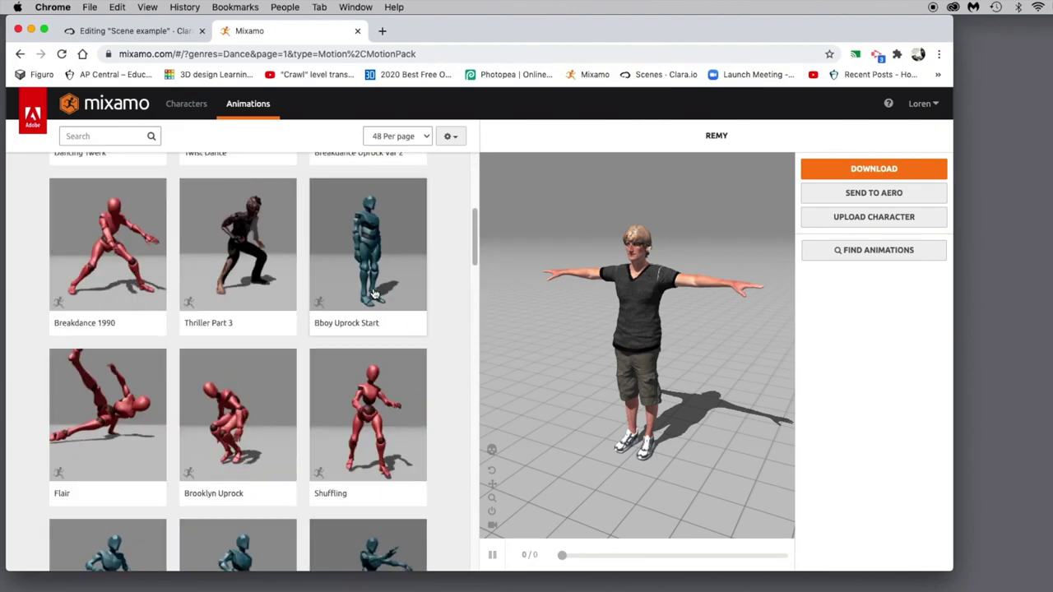
scroll(374, 293, up, 1)
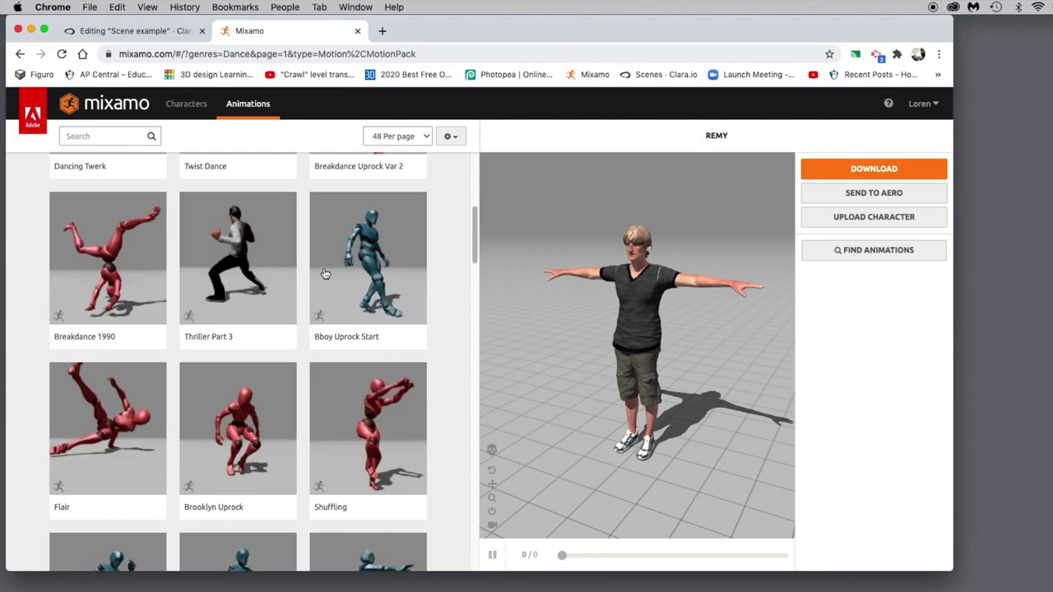
click(355, 269)
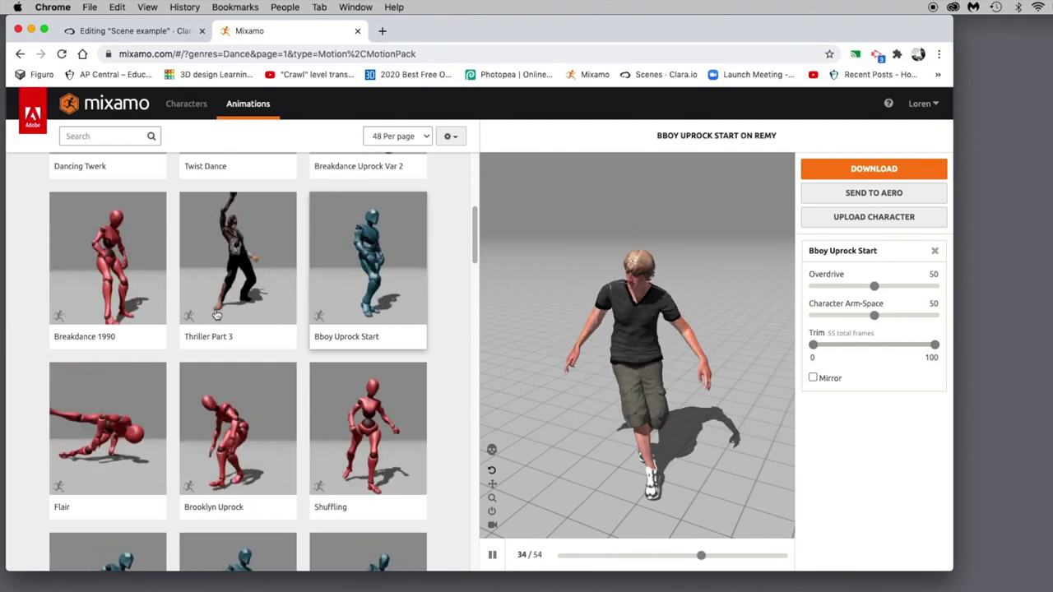
Step: Apply the Thriller Part 3 animation to Remy and pause its playback
click(240, 275)
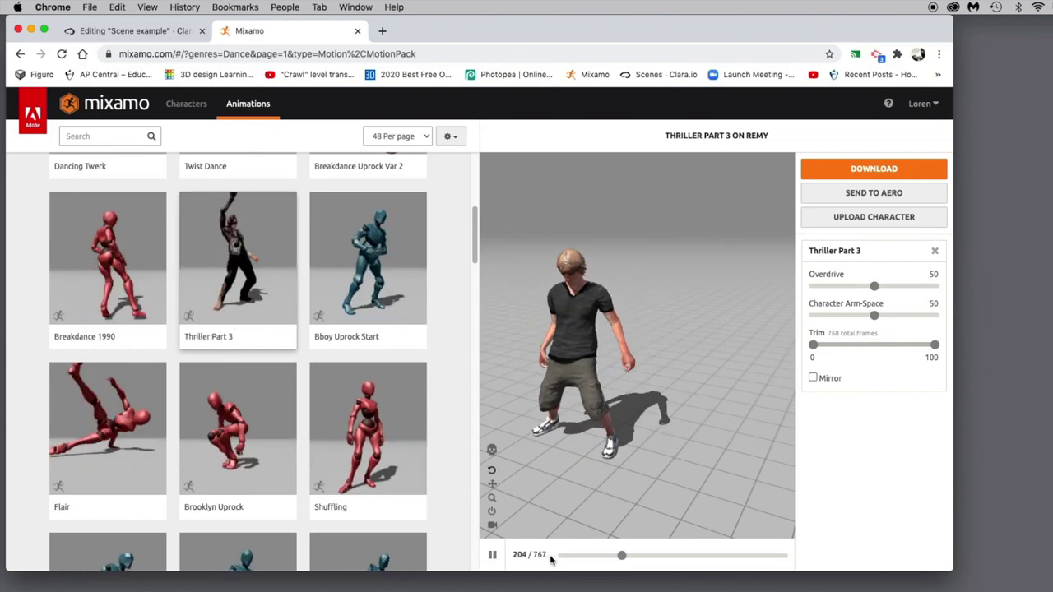
click(492, 554)
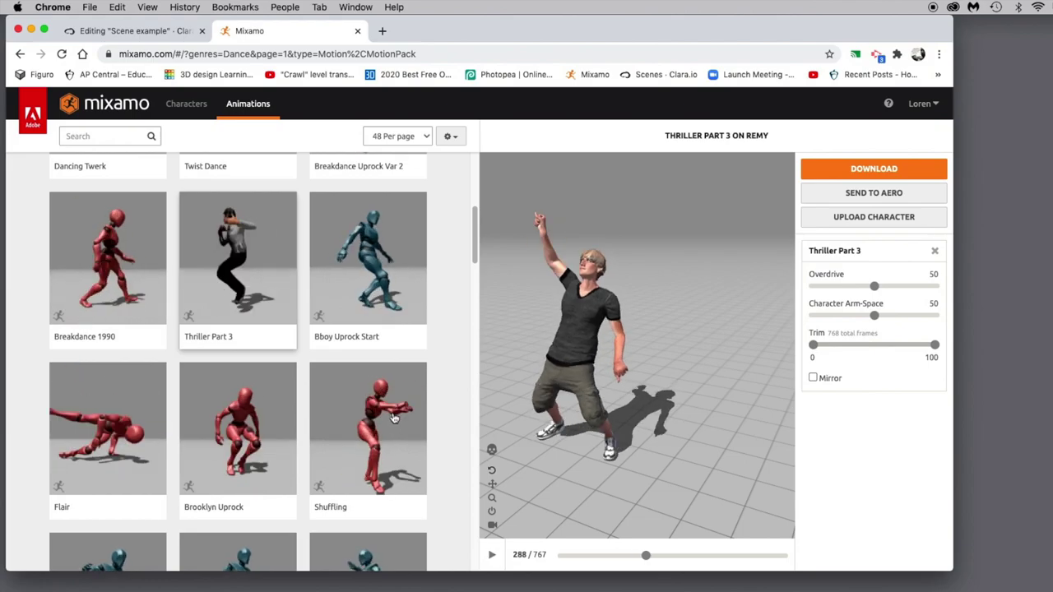
Step: Browse the Mixamo characters and replace Remy with the Ninja character, keeping the Thriller Part 3 animation
click(170, 105)
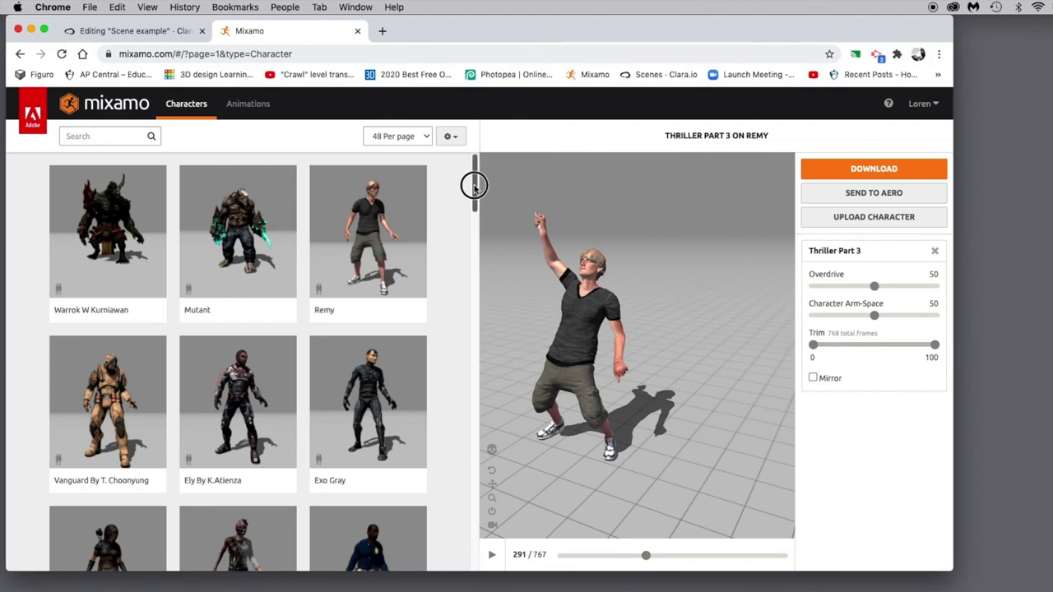
drag(474, 186, 472, 549)
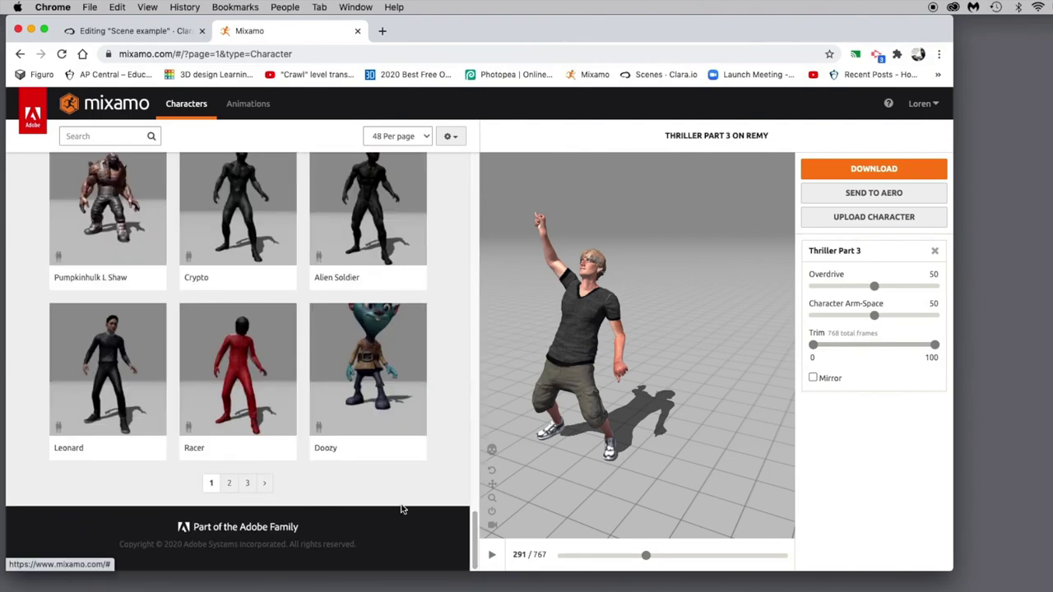
mouse_move(474, 525)
mouse_down()
mouse_move(472, 430)
mouse_move(493, 311)
mouse_up()
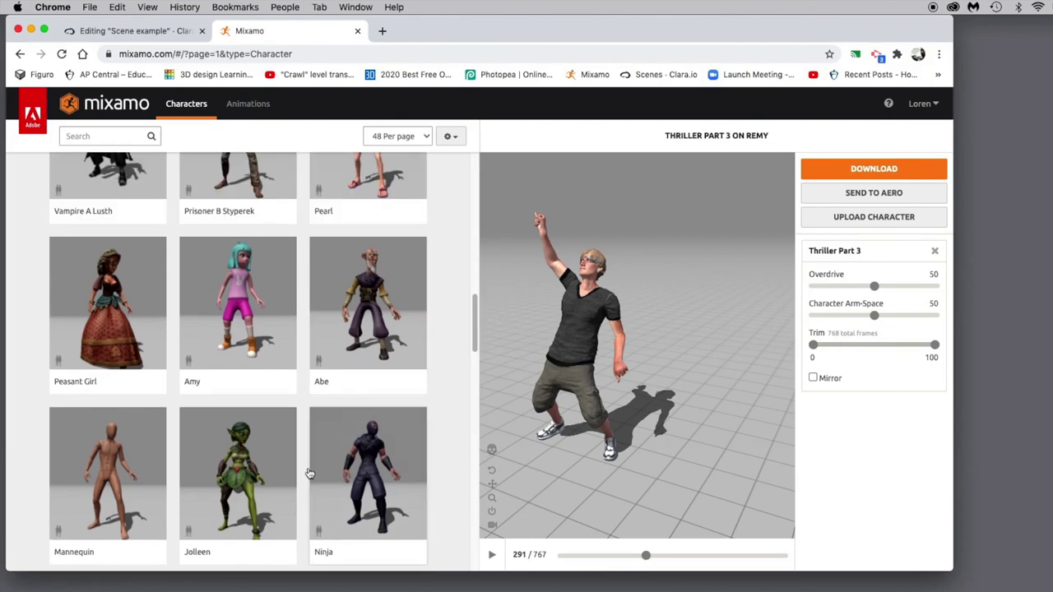
click(370, 456)
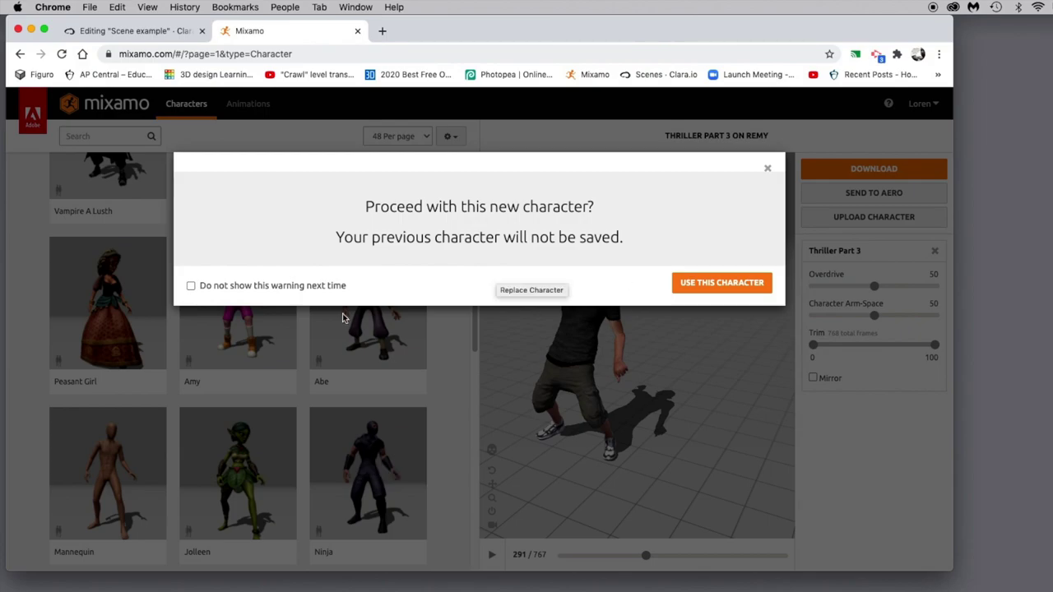
click(715, 284)
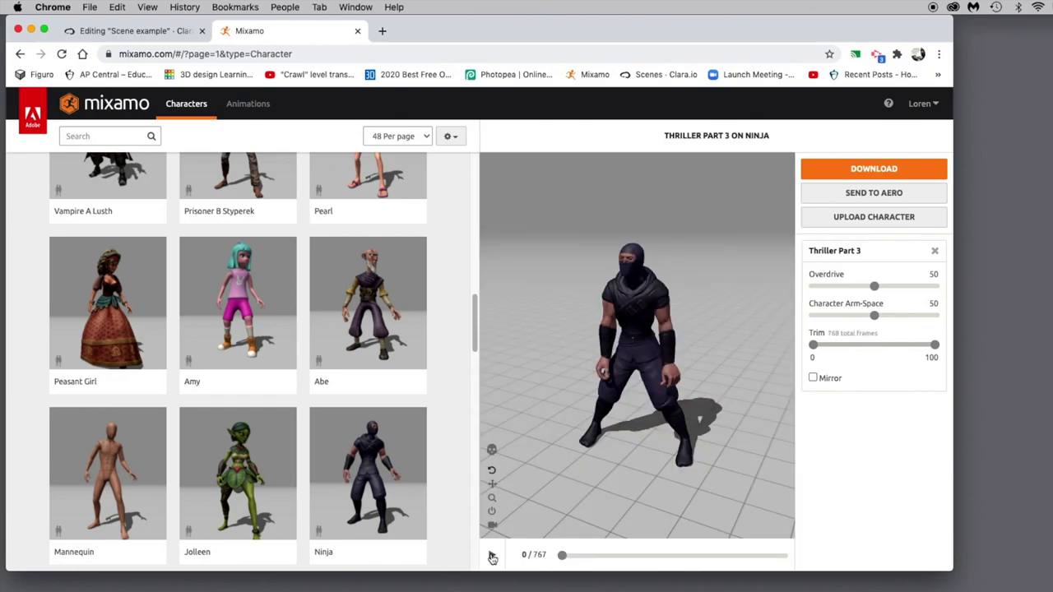
Step: Preview the Thriller Part 3 animation on Ninja, pause it and rewind it to frame 0
click(491, 555)
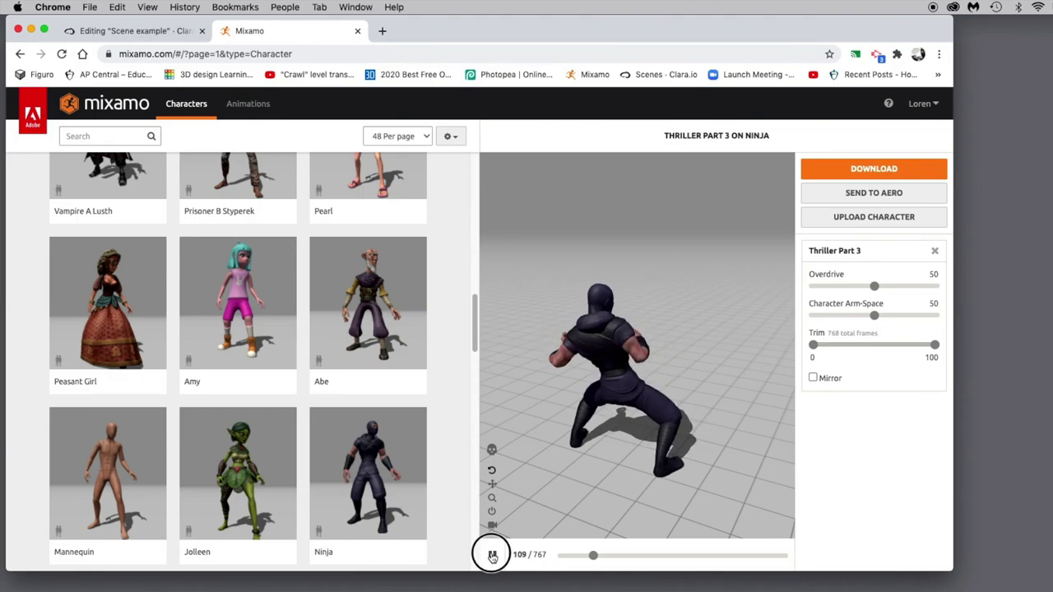
click(492, 555)
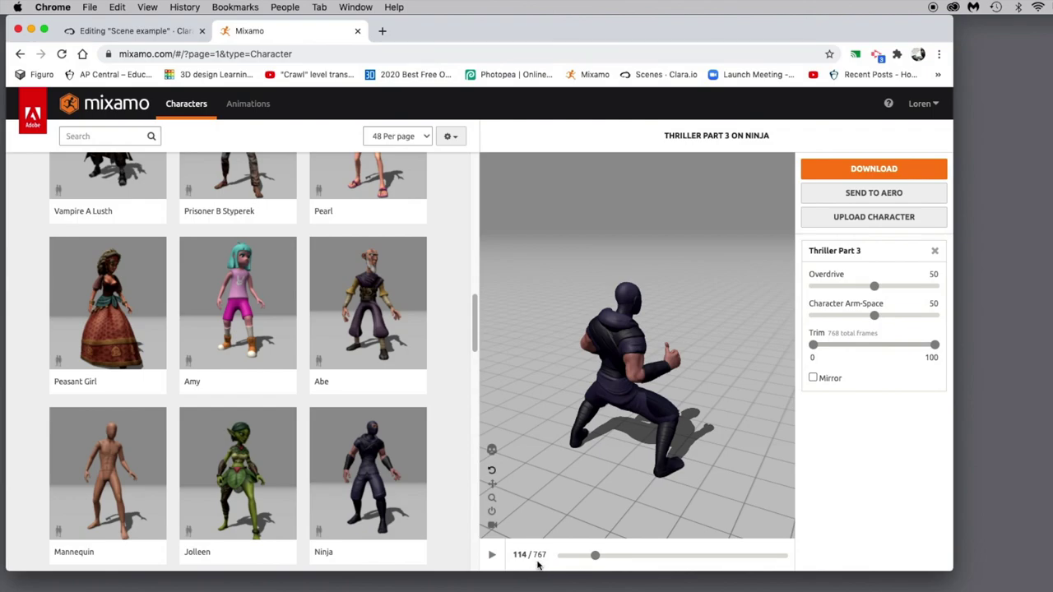
drag(595, 555, 565, 555)
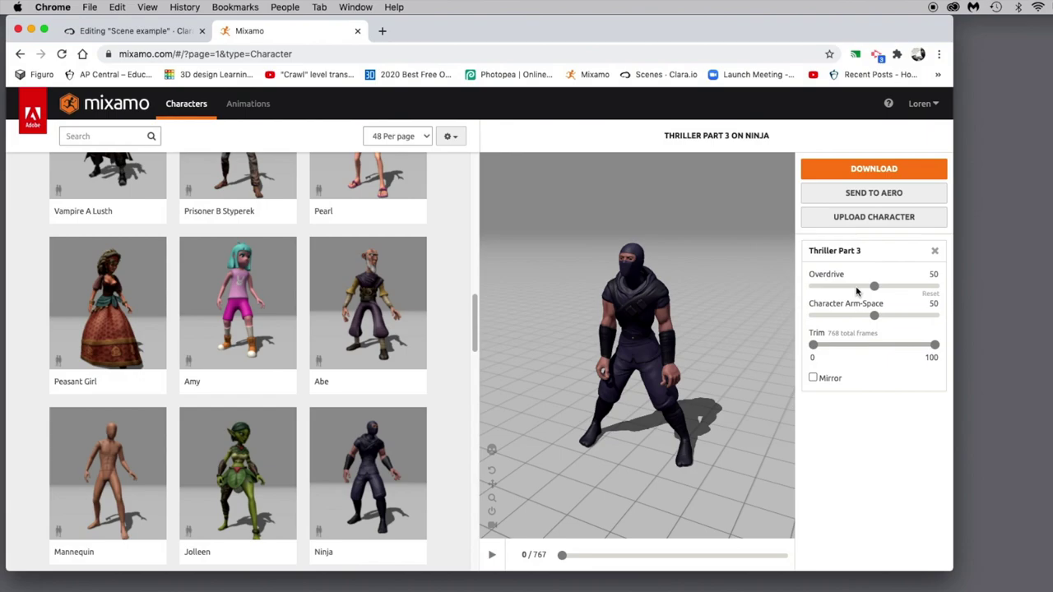
Step: Set the animation's Overdrive to 45 and its Character Arm-Space to 61
mouse_move(876, 288)
mouse_down()
mouse_move(853, 285)
mouse_move(870, 287)
mouse_up()
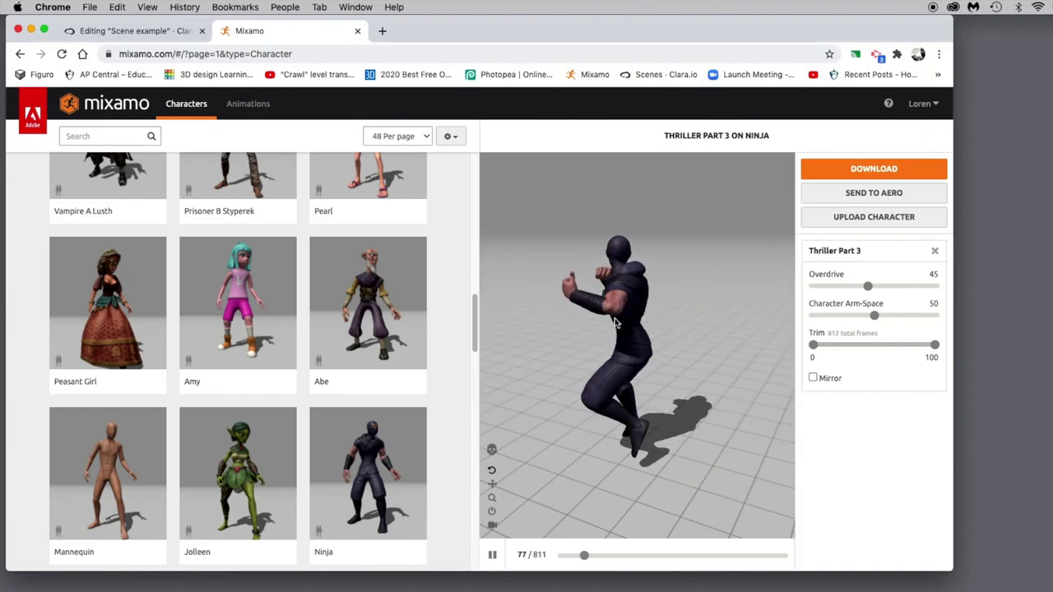
drag(875, 319, 832, 319)
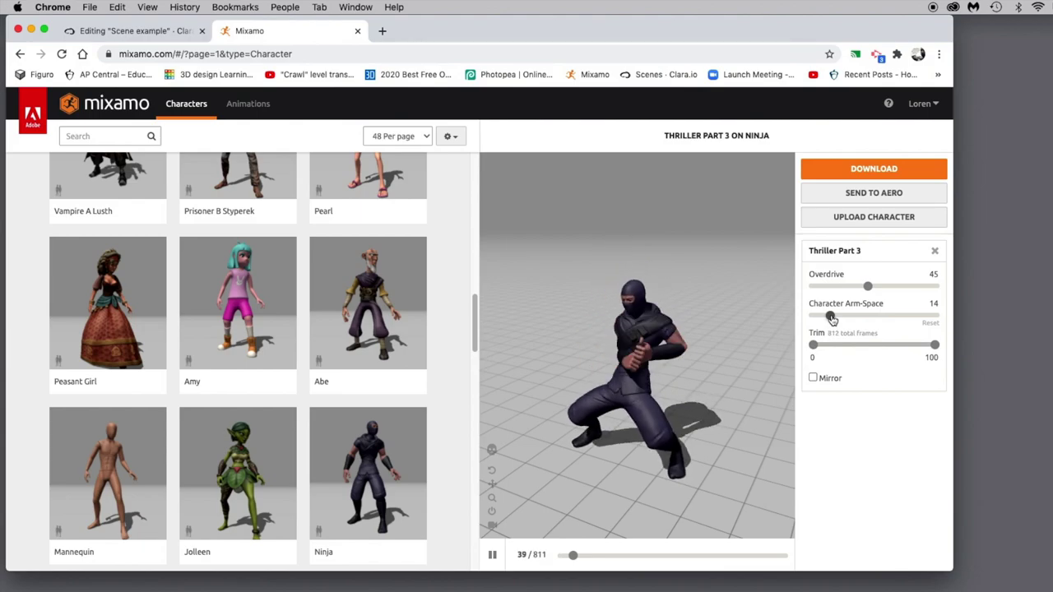
drag(832, 320, 890, 320)
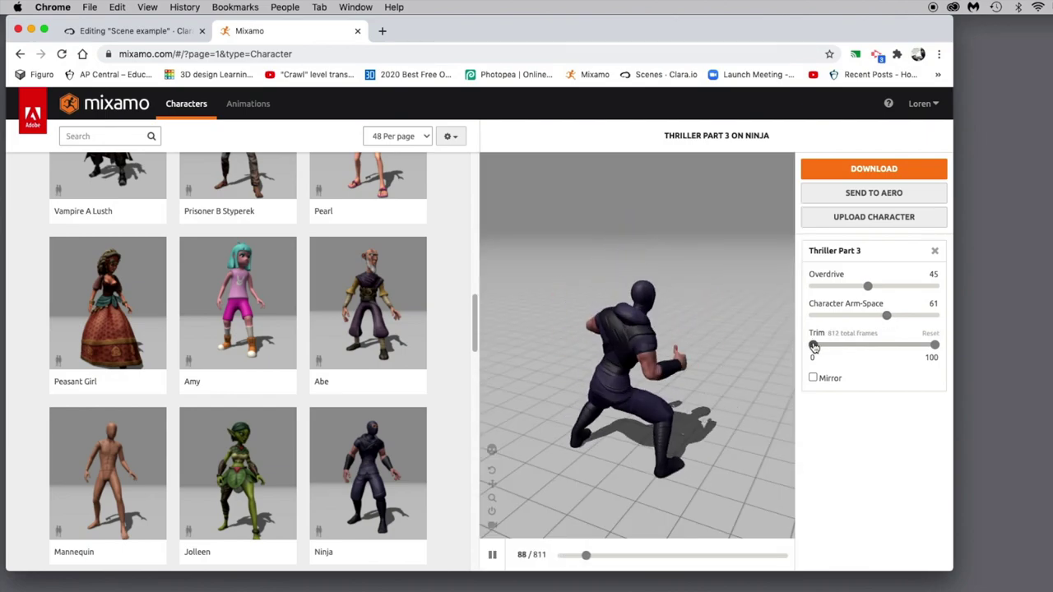
Step: Try trimming the animation's start to 11, restore it to 0, and try the Mirror option
drag(814, 345, 828, 346)
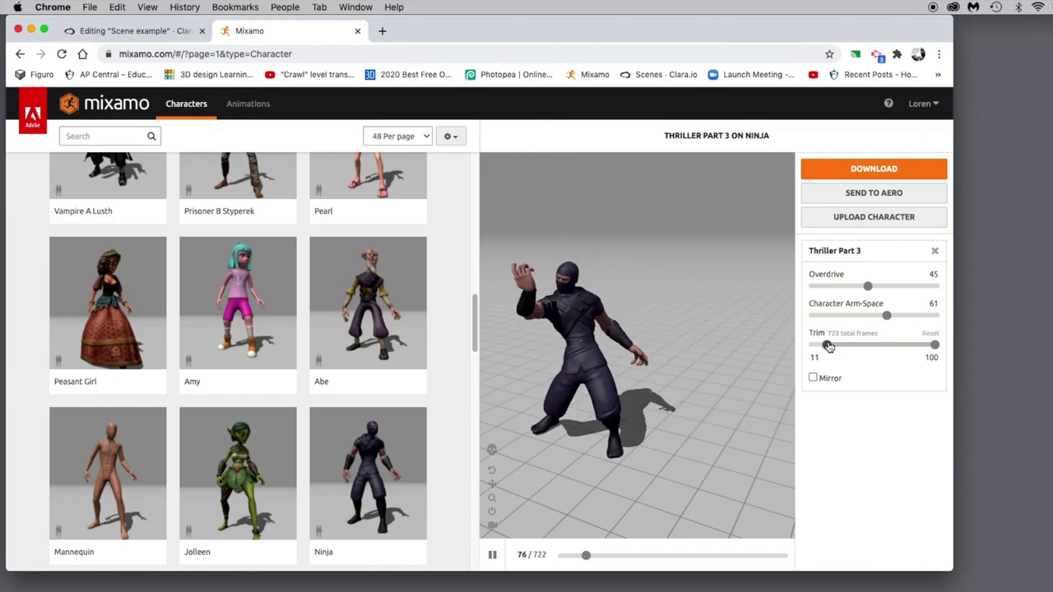
drag(829, 347, 815, 347)
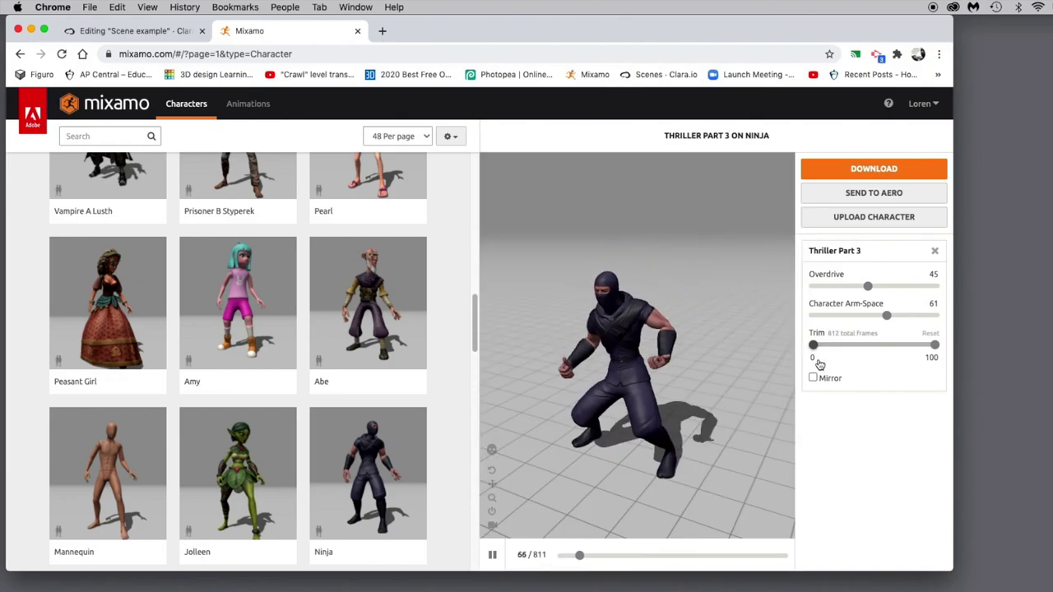
click(813, 378)
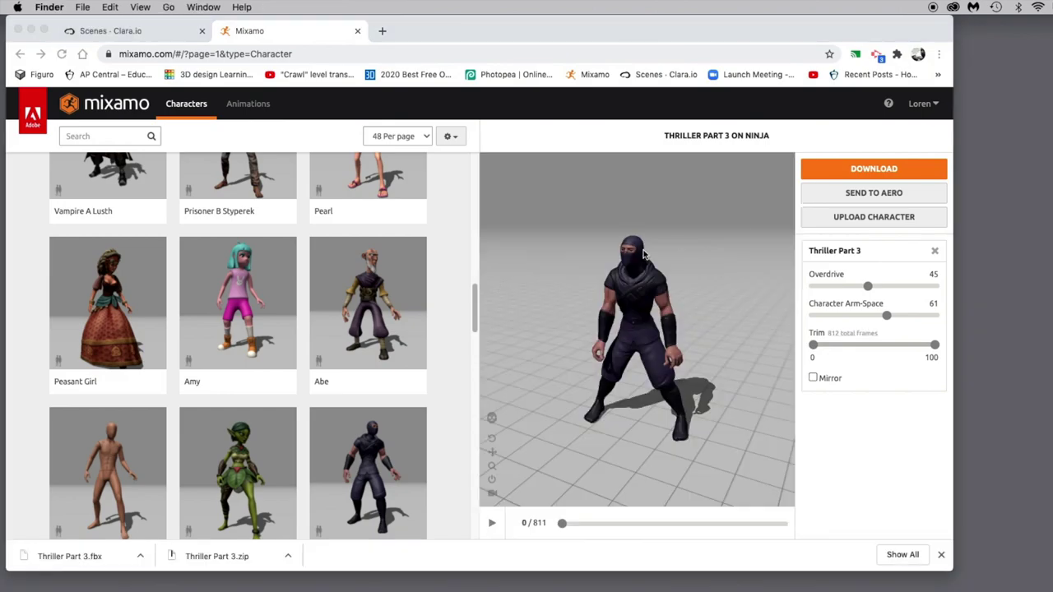
Step: Download the animated Ninja as FBX with skin at 30 frames per second and no keyframe reduction
click(873, 170)
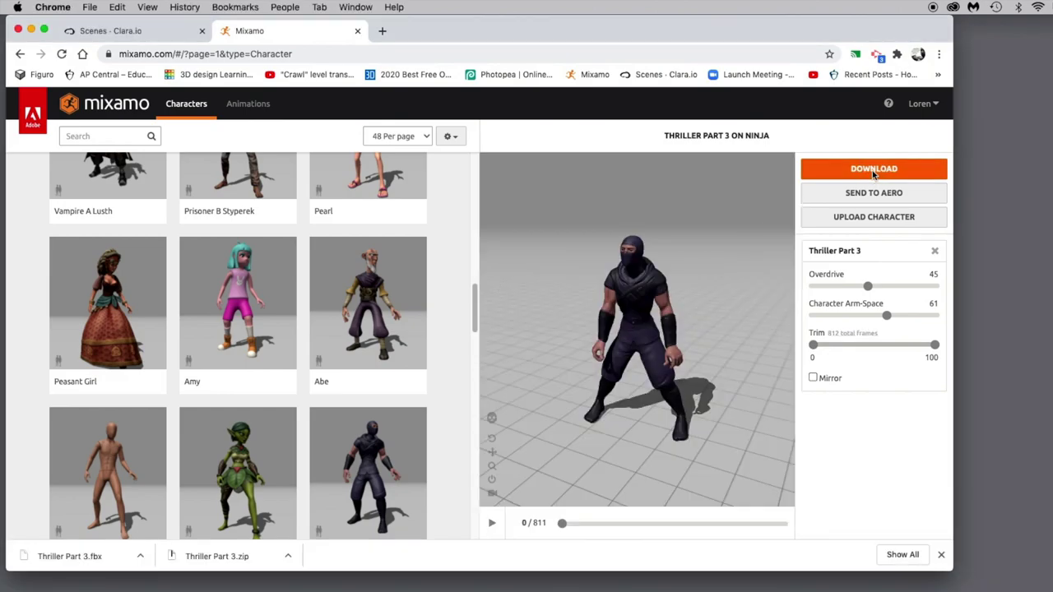
click(874, 170)
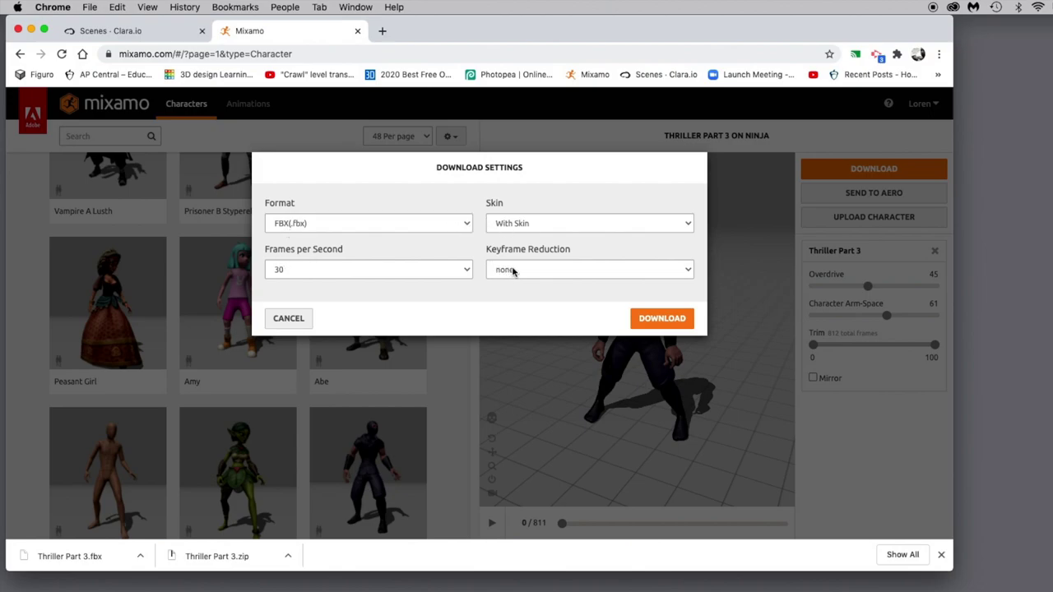
click(663, 320)
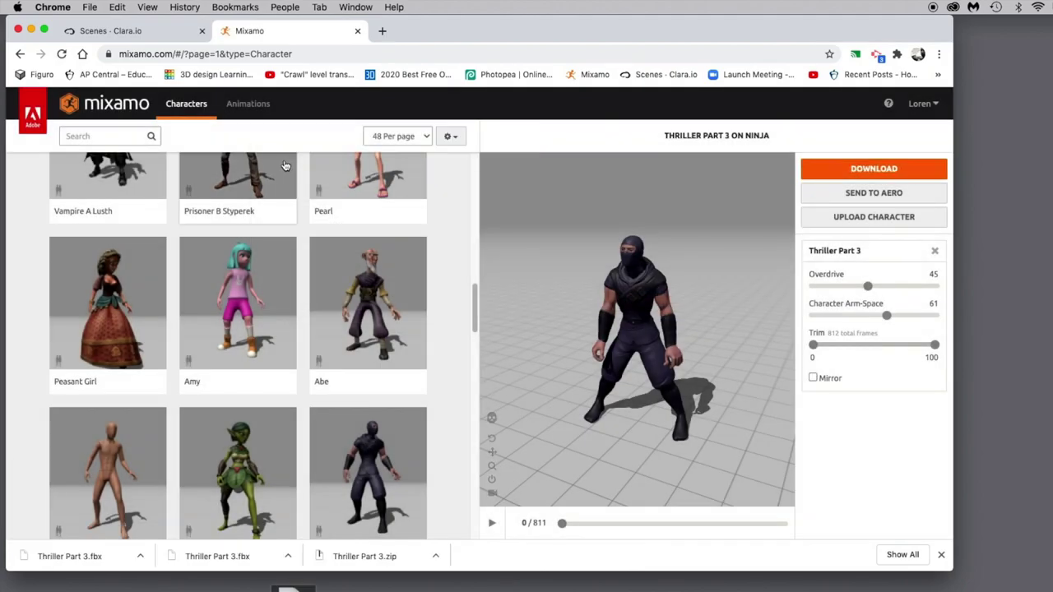
Step: Switch to the Clara.io scene and import the downloaded Thriller Part 3 file into it
click(108, 31)
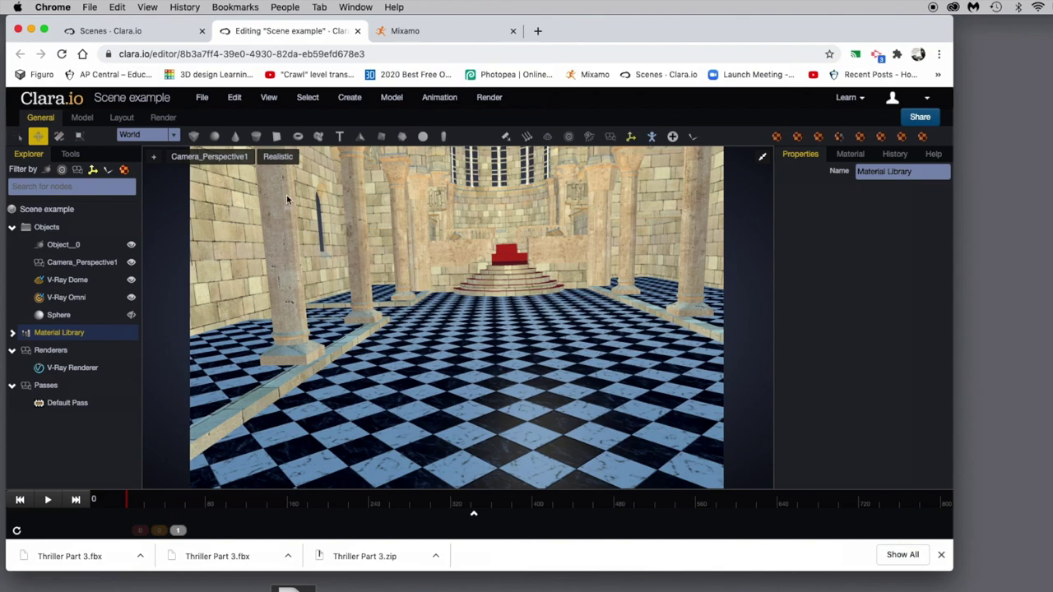
click(205, 98)
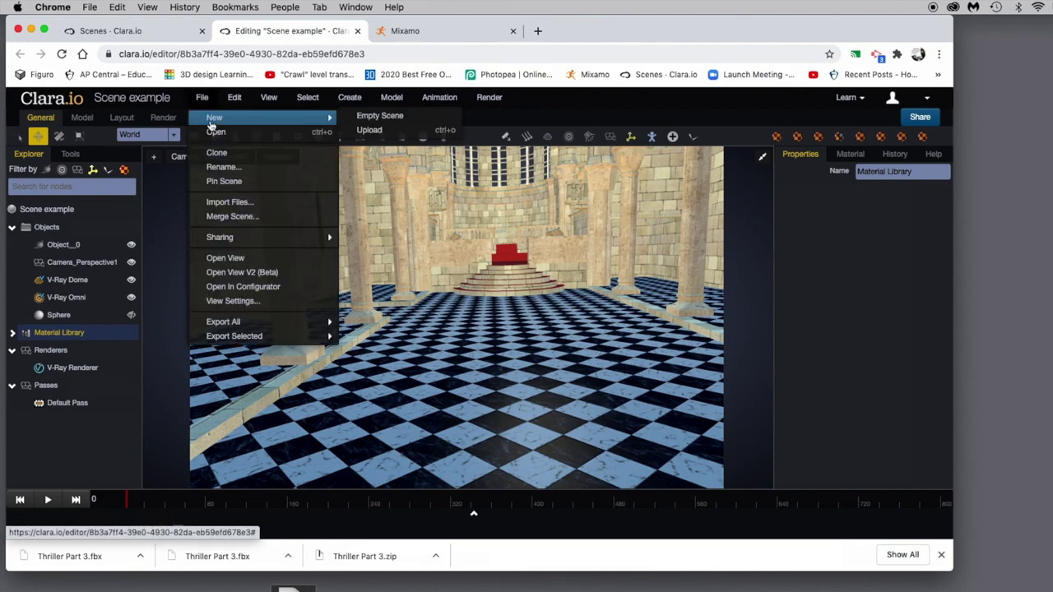
click(227, 203)
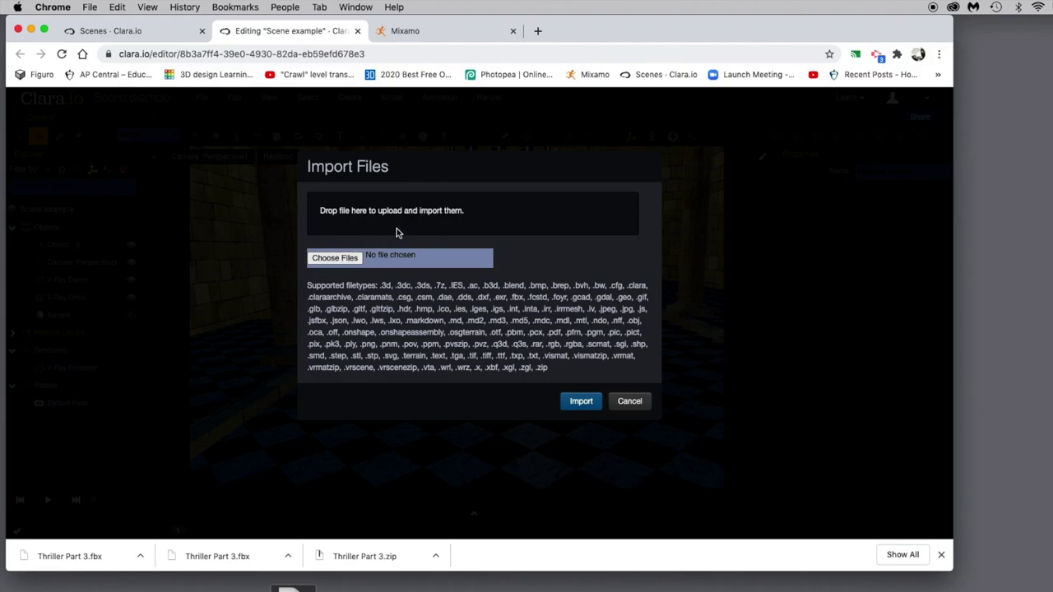
click(339, 259)
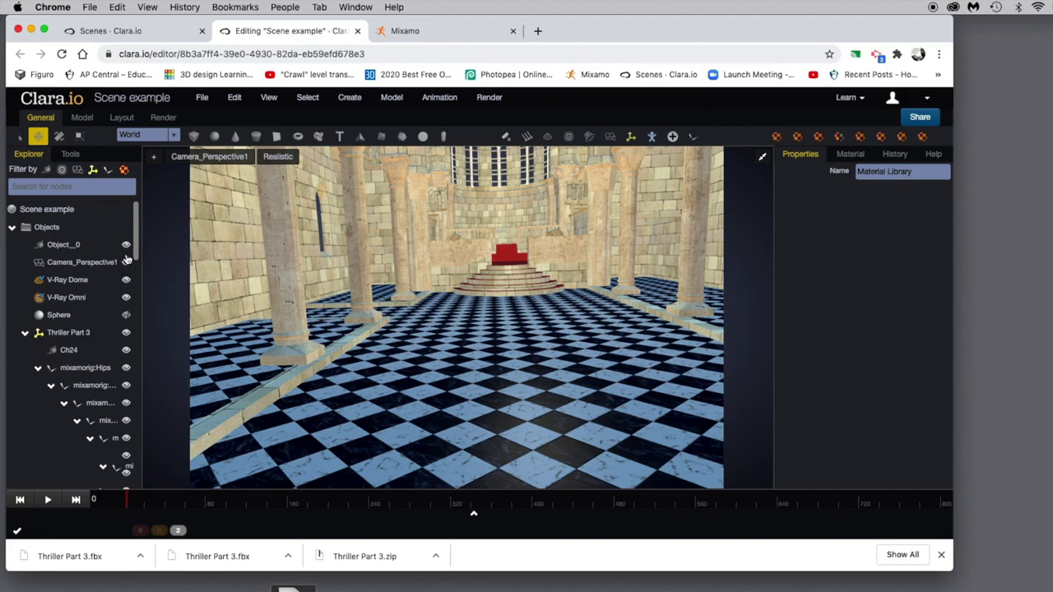
Step: Select the imported Thriller Part 3 object, look through its bone hierarchy and collapse it in the scene tree
drag(137, 235, 137, 241)
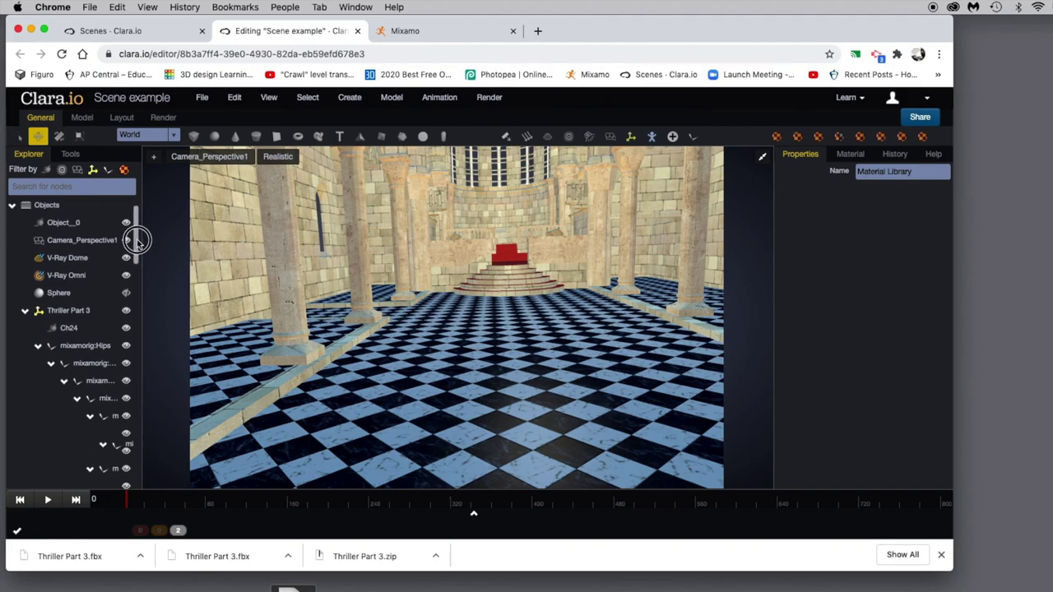
click(68, 312)
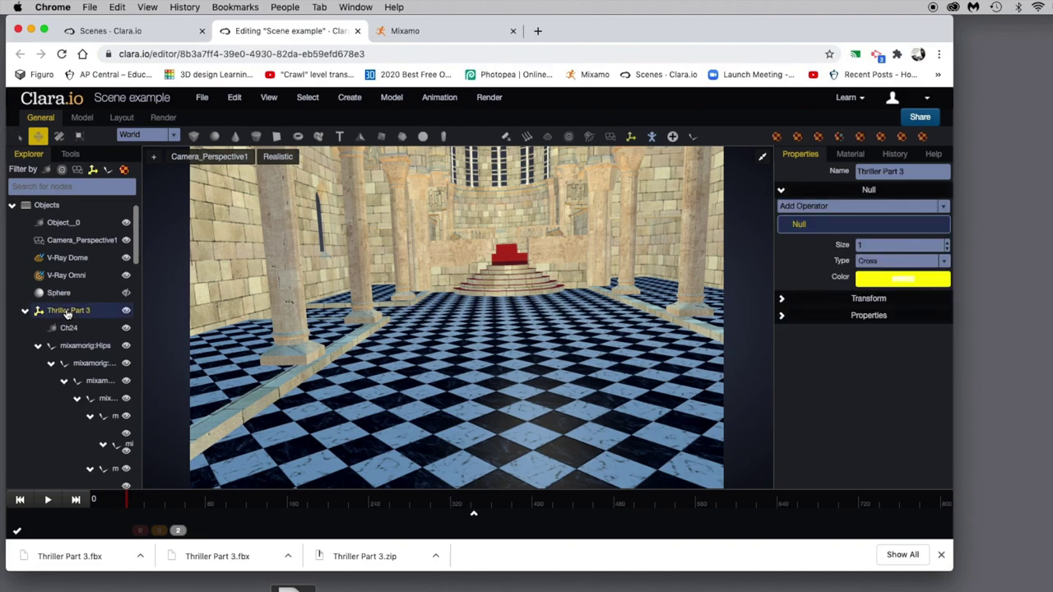
scroll(82, 345, down, 10)
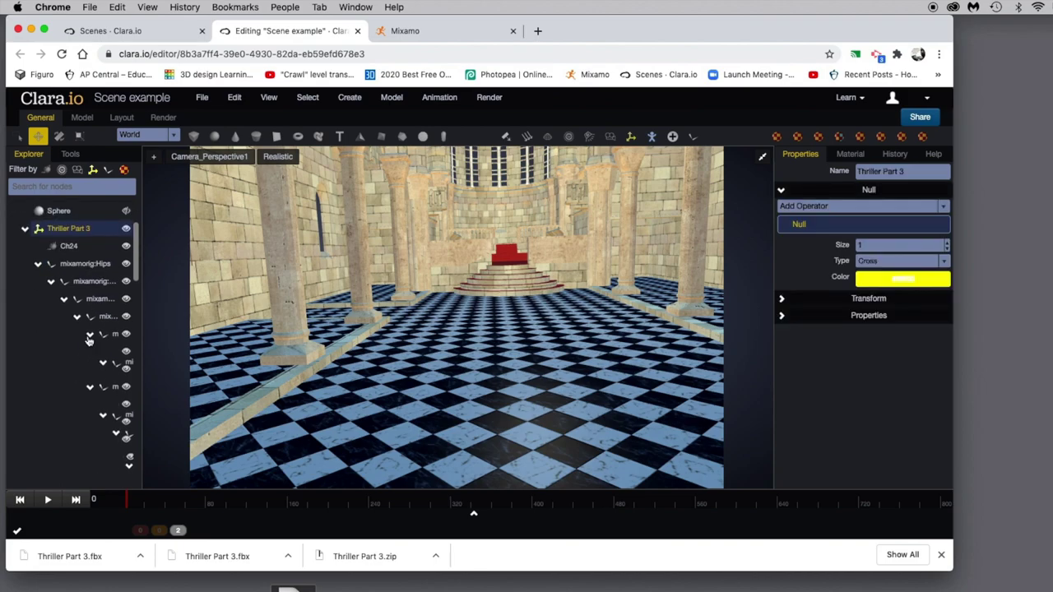
scroll(89, 339, down, 10)
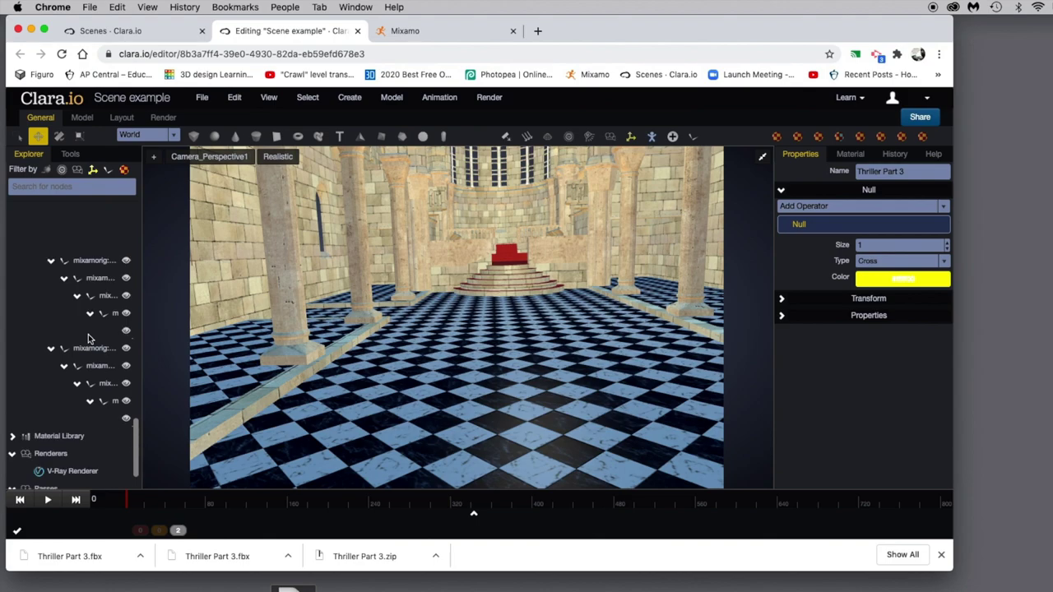
scroll(51, 376, up, 15)
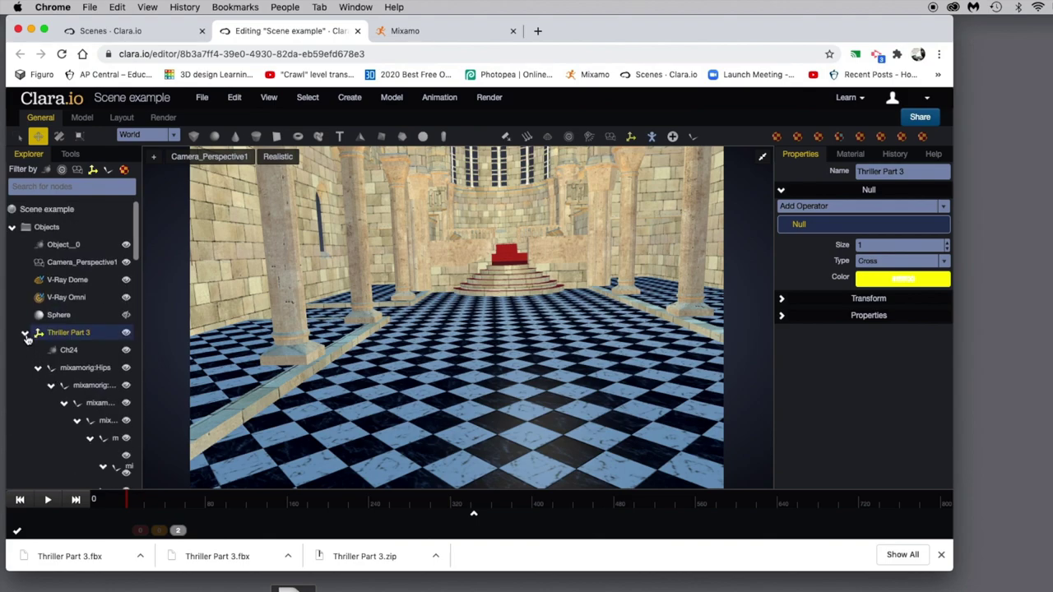
click(26, 333)
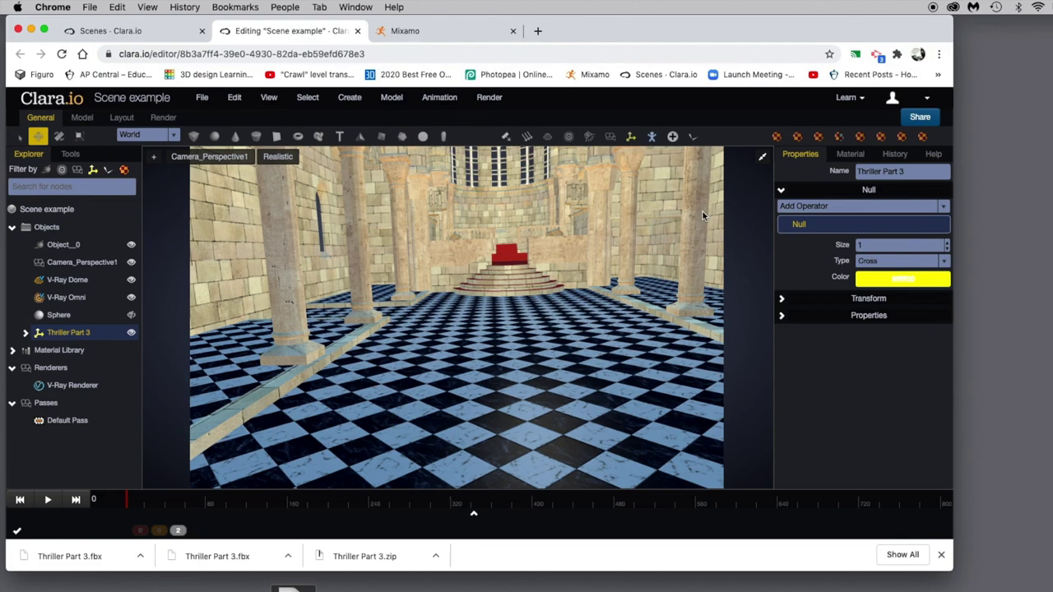
Step: Show all four viewports and move the Thriller Part 3 character vertically down to the cathedral floor in the Front view
click(763, 159)
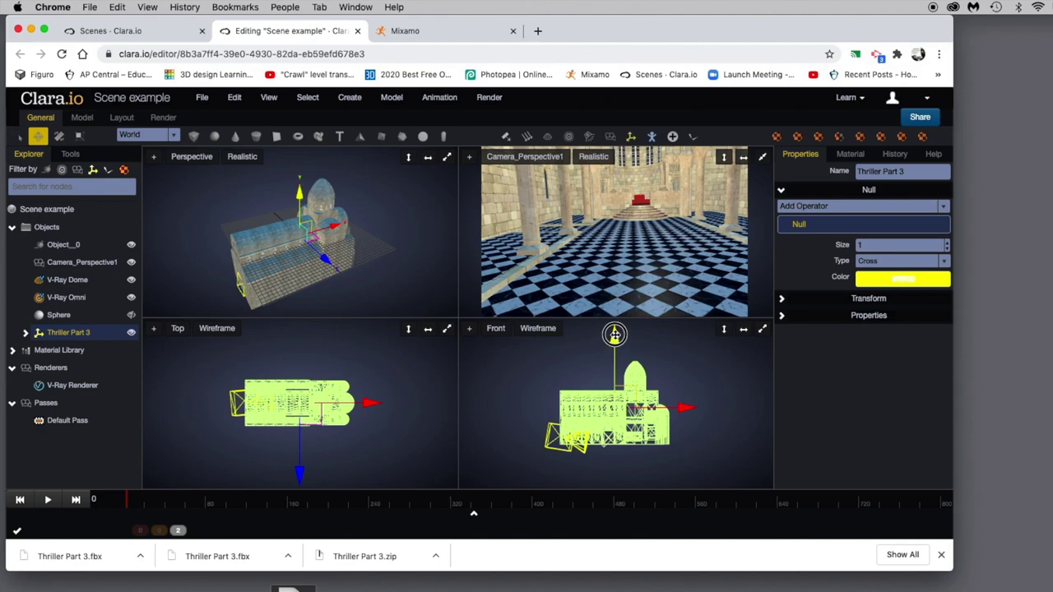
mouse_move(614, 336)
mouse_down()
mouse_move(615, 311)
mouse_move(617, 321)
mouse_up()
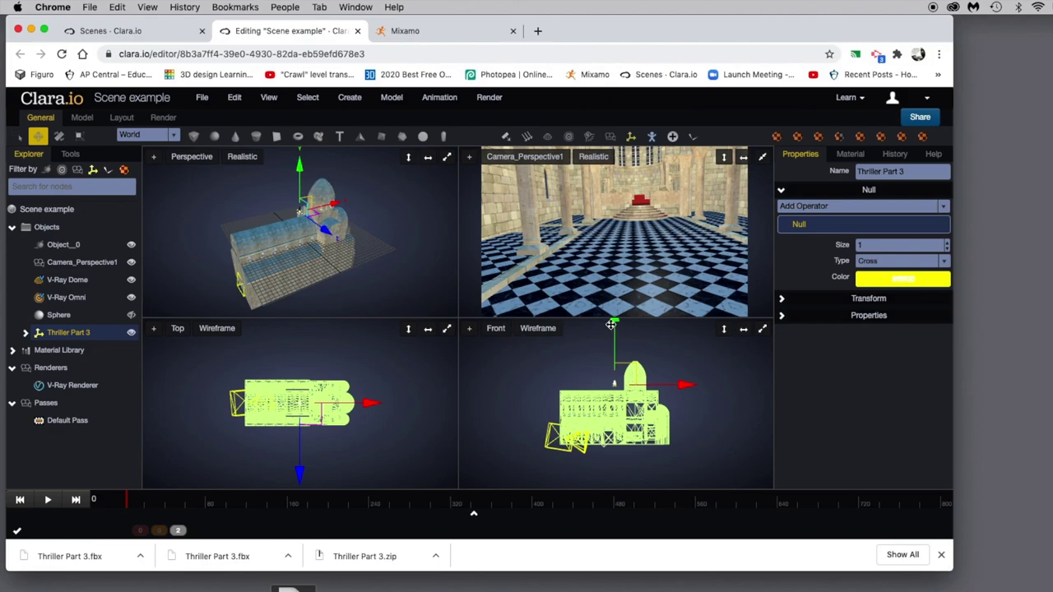
drag(611, 327, 615, 384)
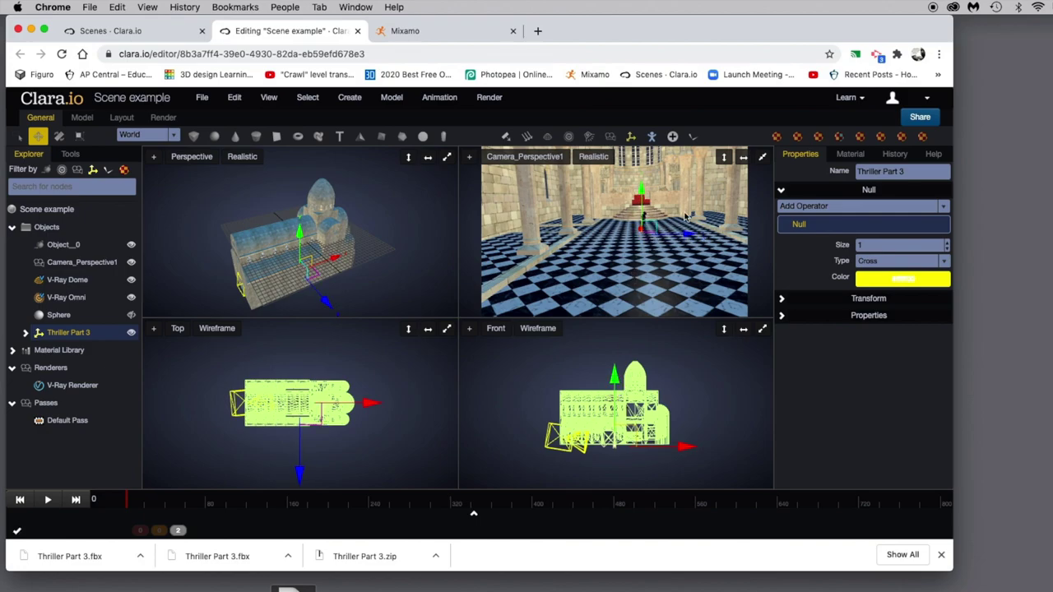
Step: Maximize the camera view, bring the ninja closer to the camera along the aisle and raise it slightly
click(762, 156)
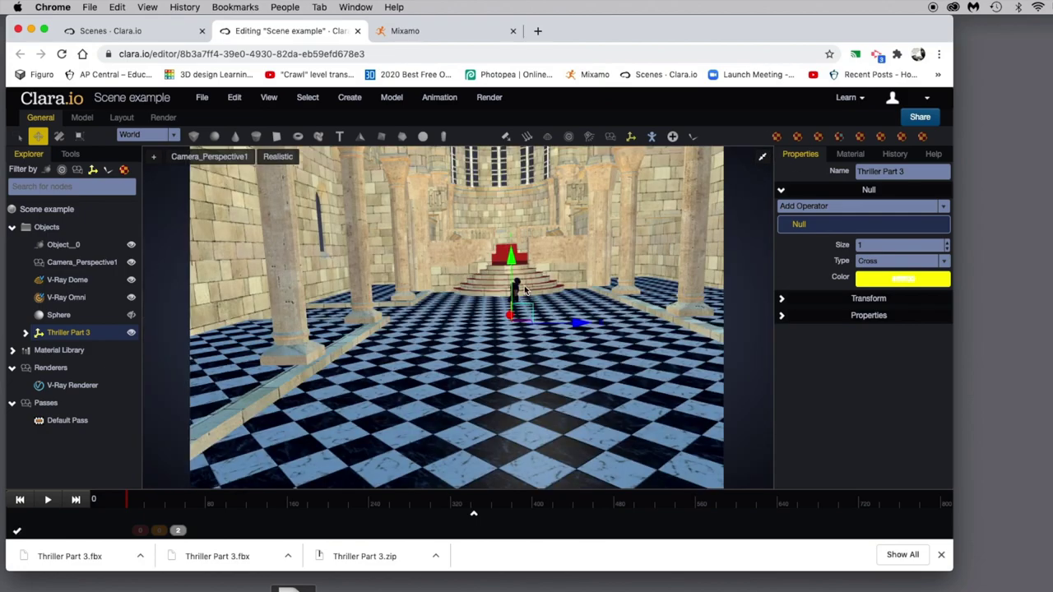
drag(508, 312, 511, 381)
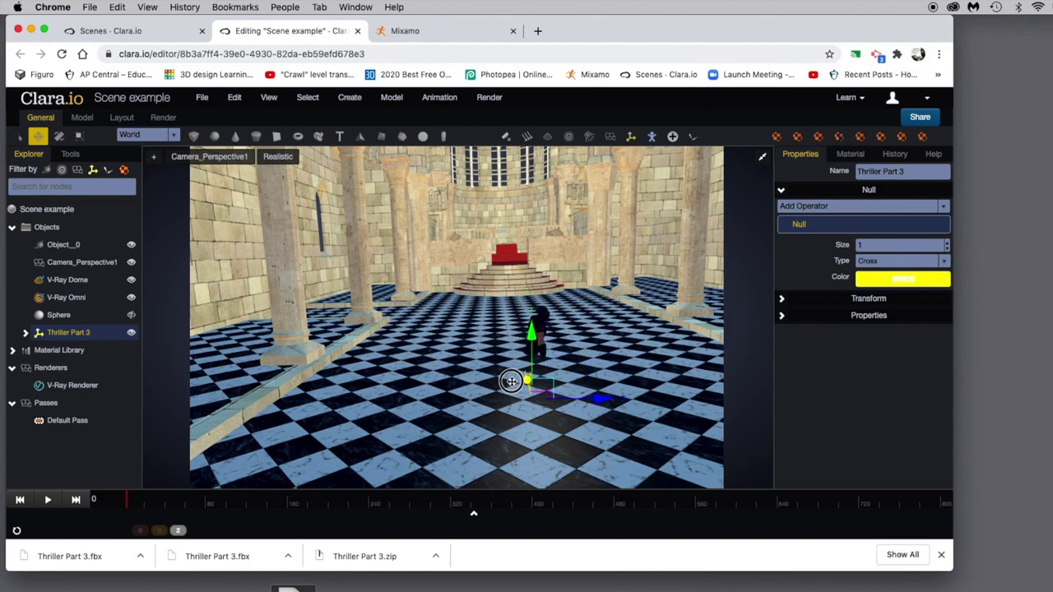
drag(533, 325, 541, 285)
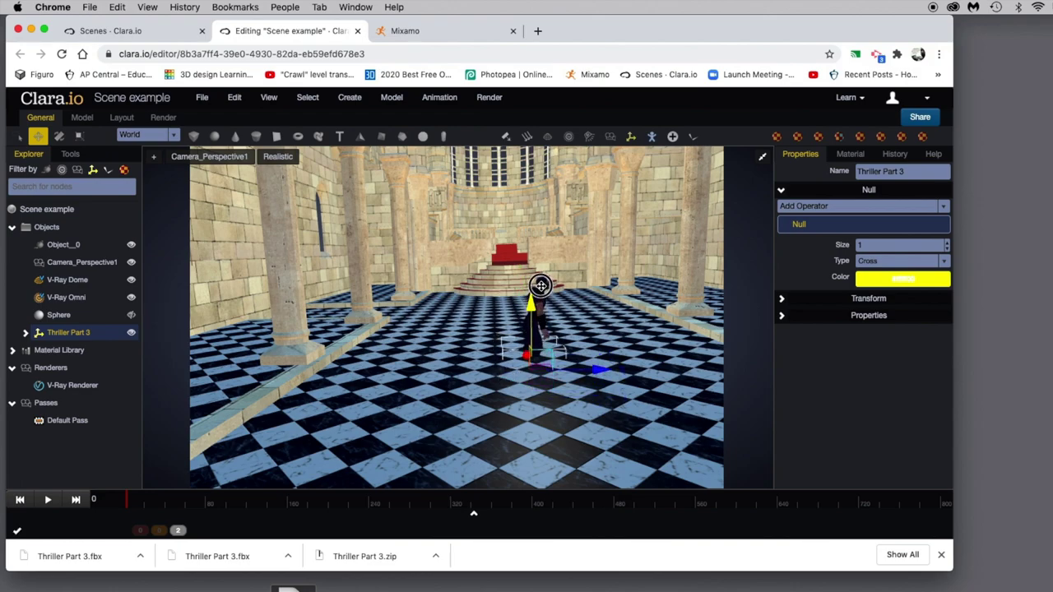
Step: Play the animation and examine the scene's Timeline properties, including its start and end frames
key(space)
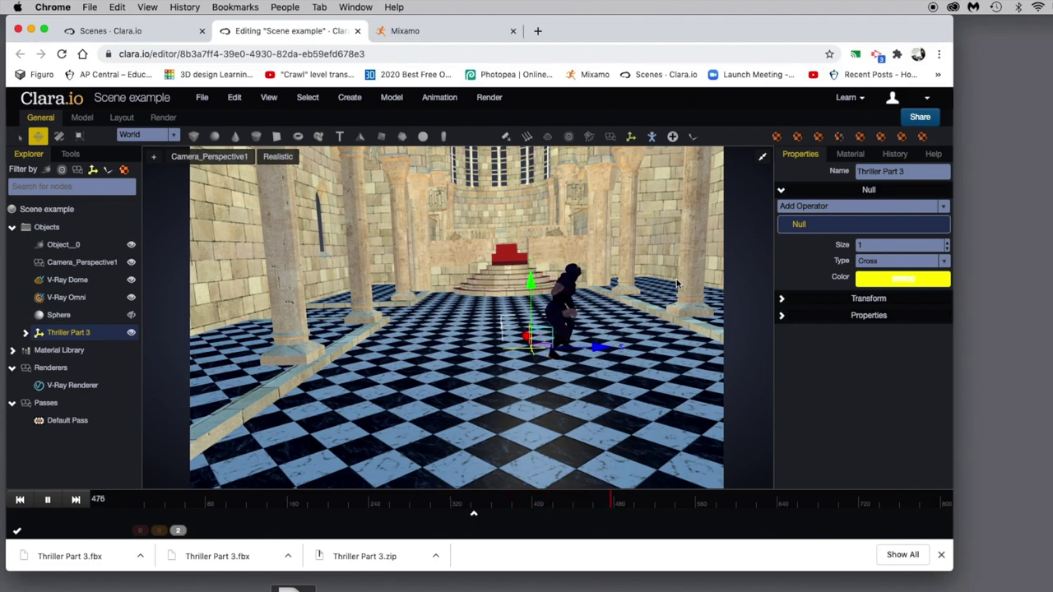
click(781, 192)
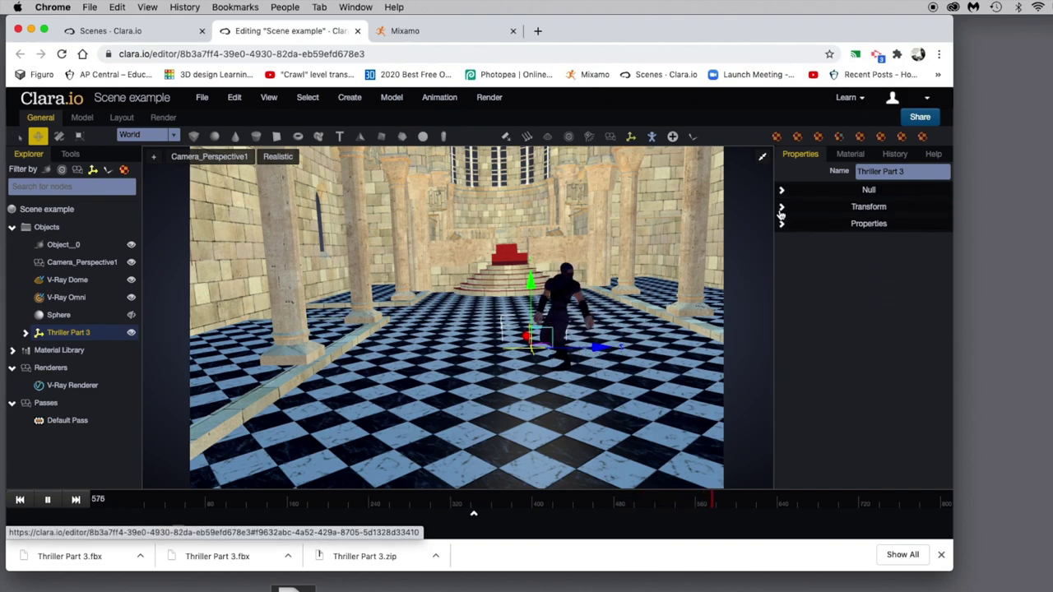
click(46, 228)
click(47, 210)
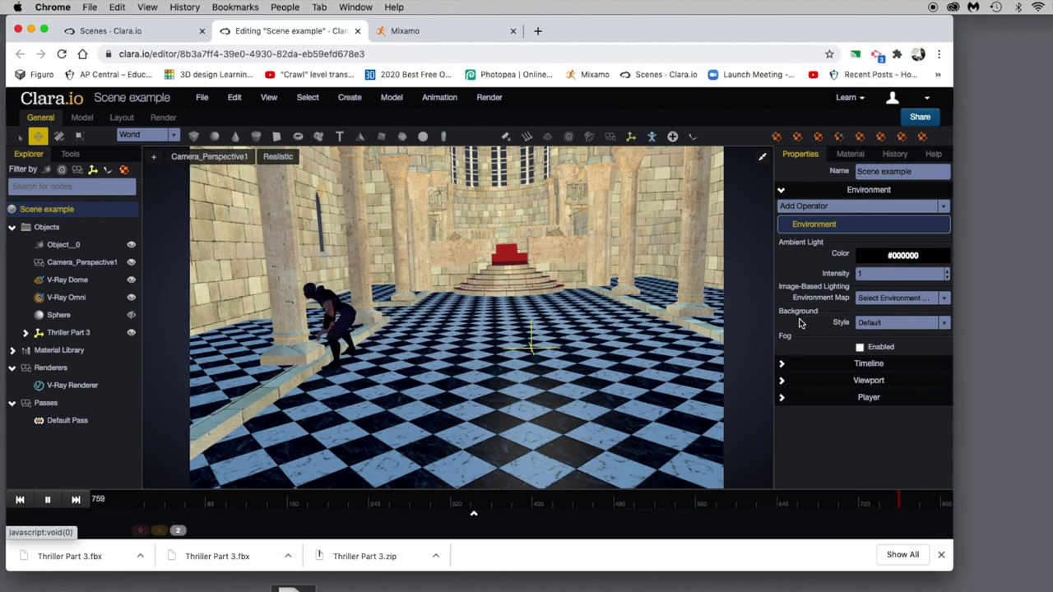
click(784, 192)
click(782, 208)
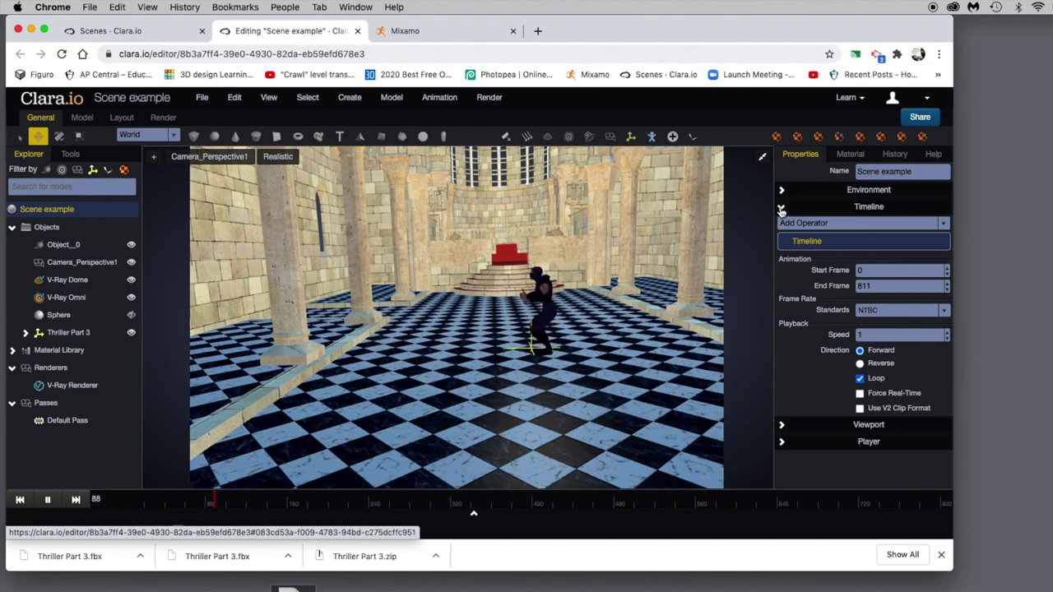
click(859, 272)
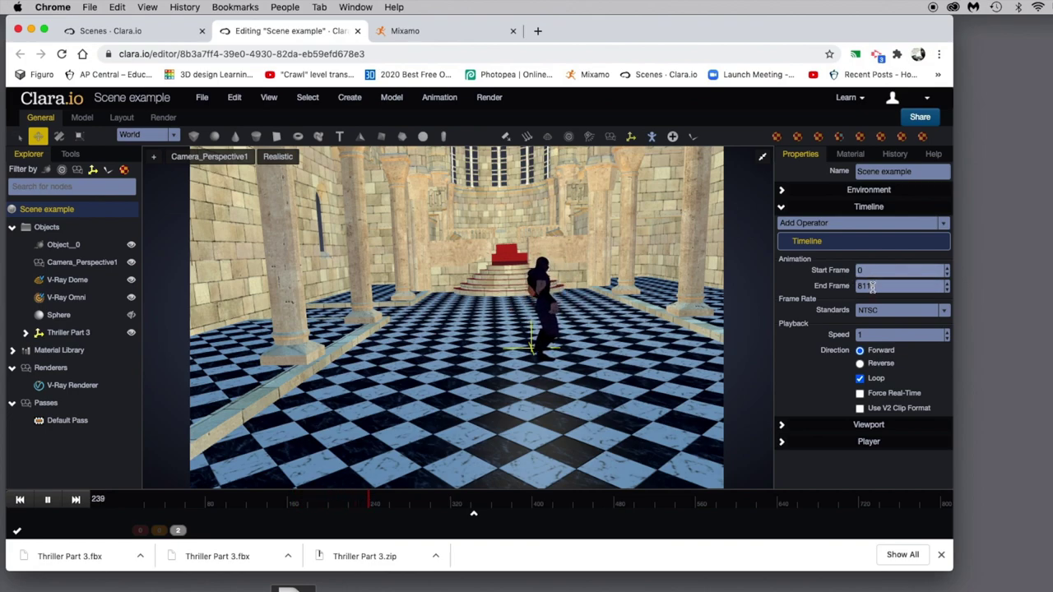
drag(872, 287, 846, 287)
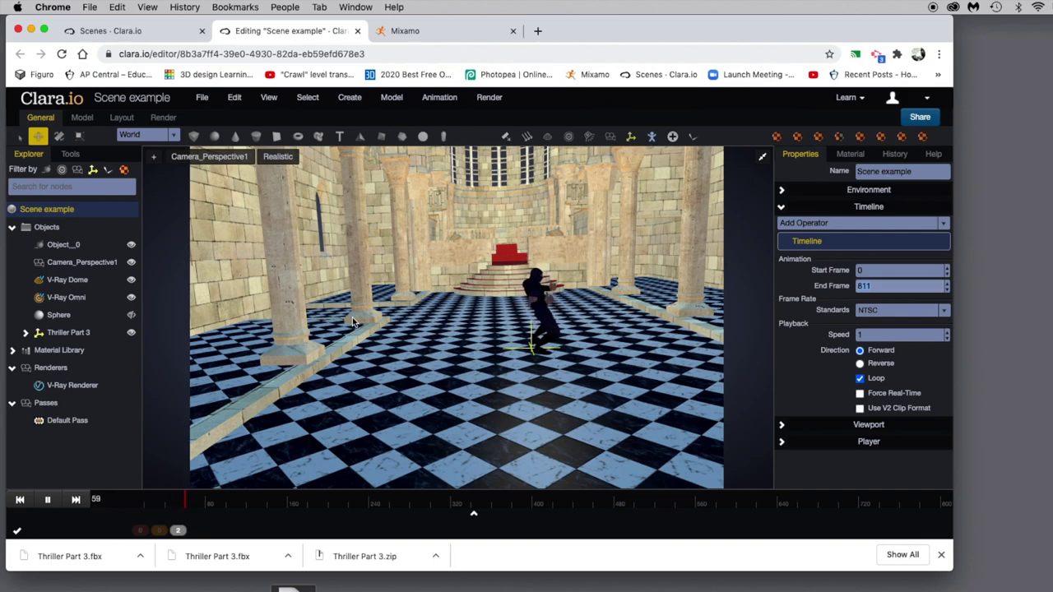
Step: Move the Thriller Part 3 character sideways along the Z axis, toward the columns right of the aisle
click(58, 334)
drag(533, 294, 651, 337)
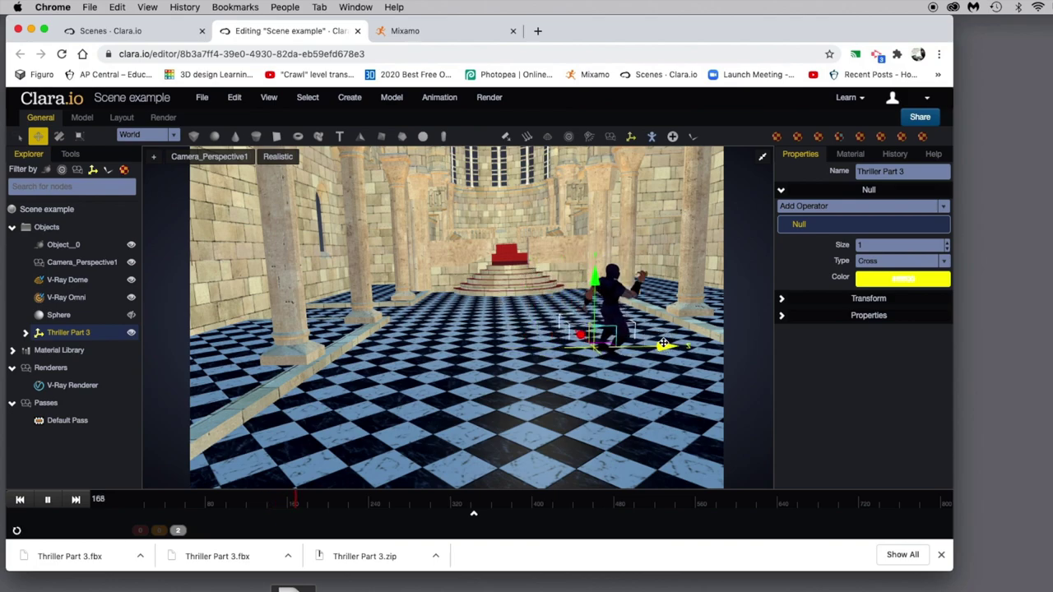
Step: Return to the documents overview, open Scene example on its view page and play its animation there
click(51, 100)
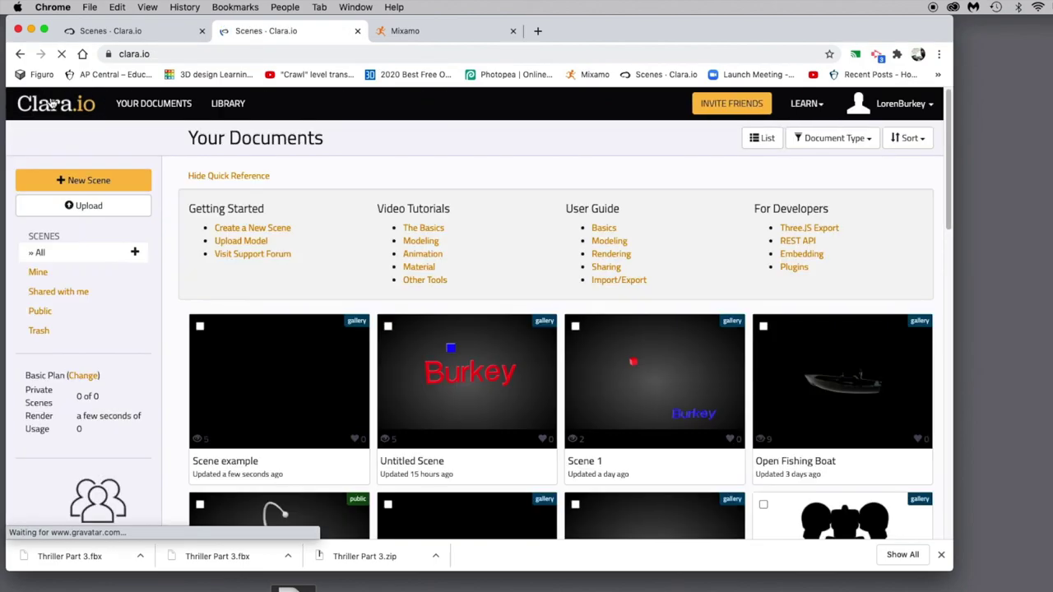
click(200, 327)
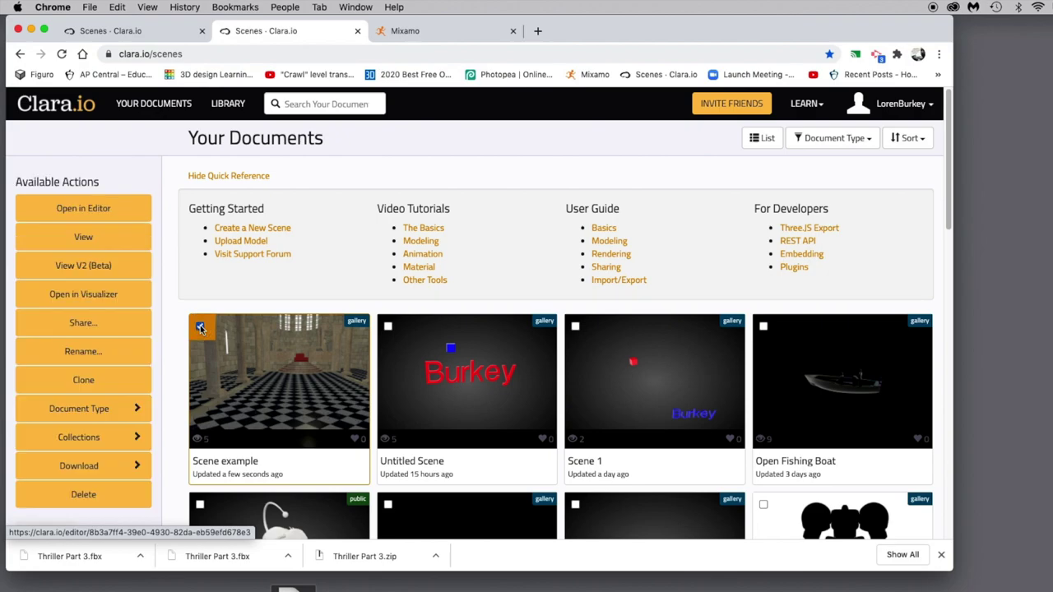
click(81, 238)
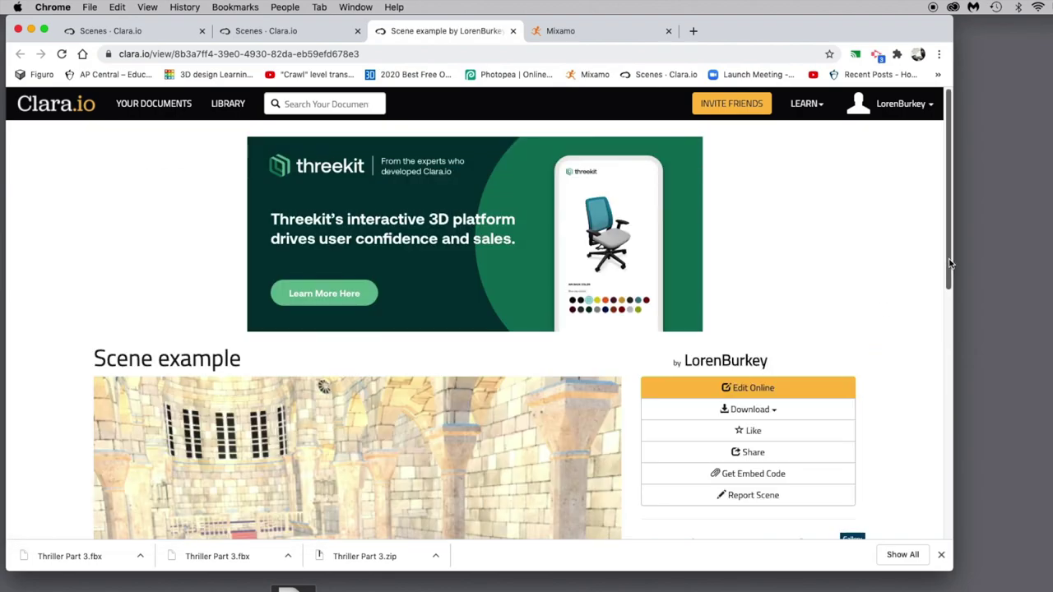
drag(950, 263, 949, 390)
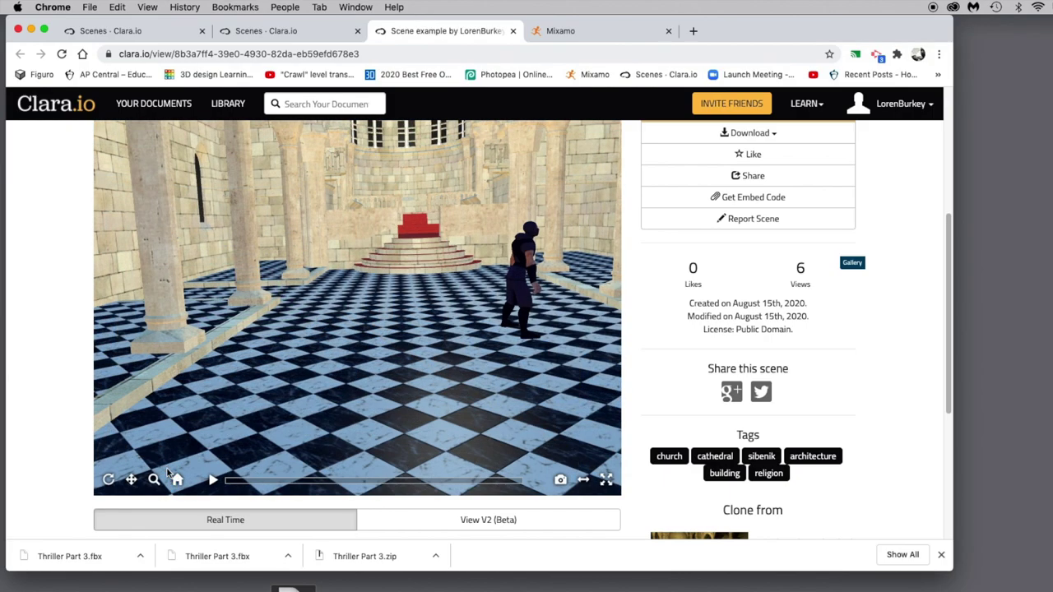
click(213, 482)
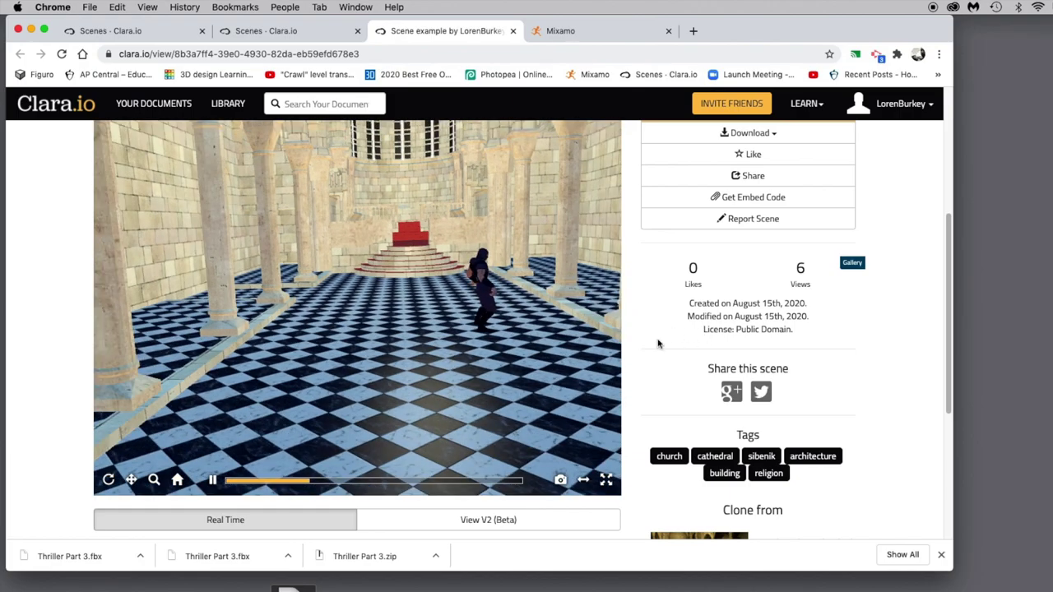
Step: Look through the scene's available download formats and its sharing options, leaving both without changes
drag(949, 309, 947, 251)
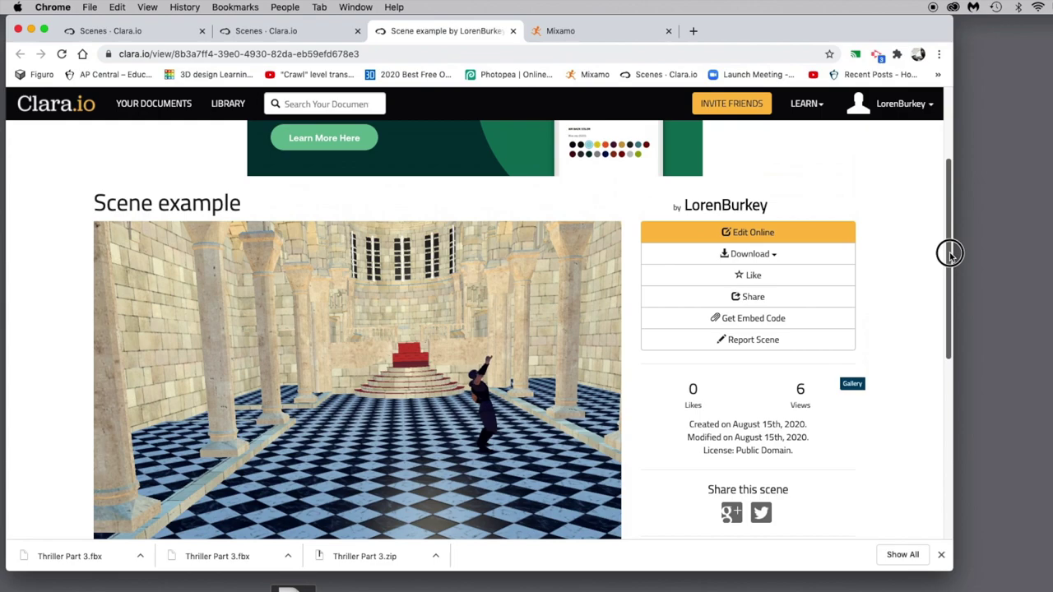
click(773, 255)
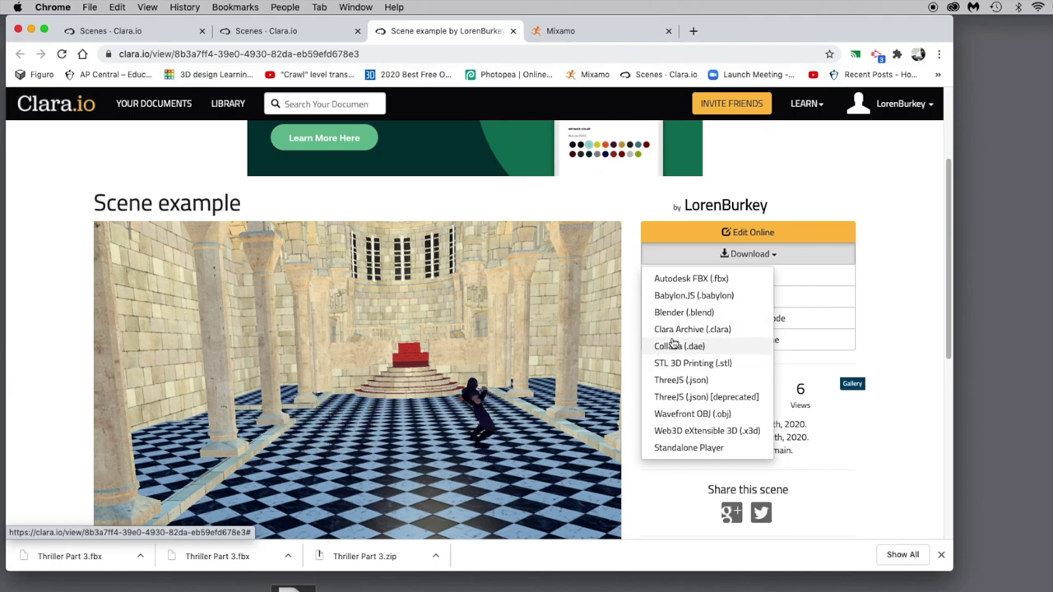
click(888, 304)
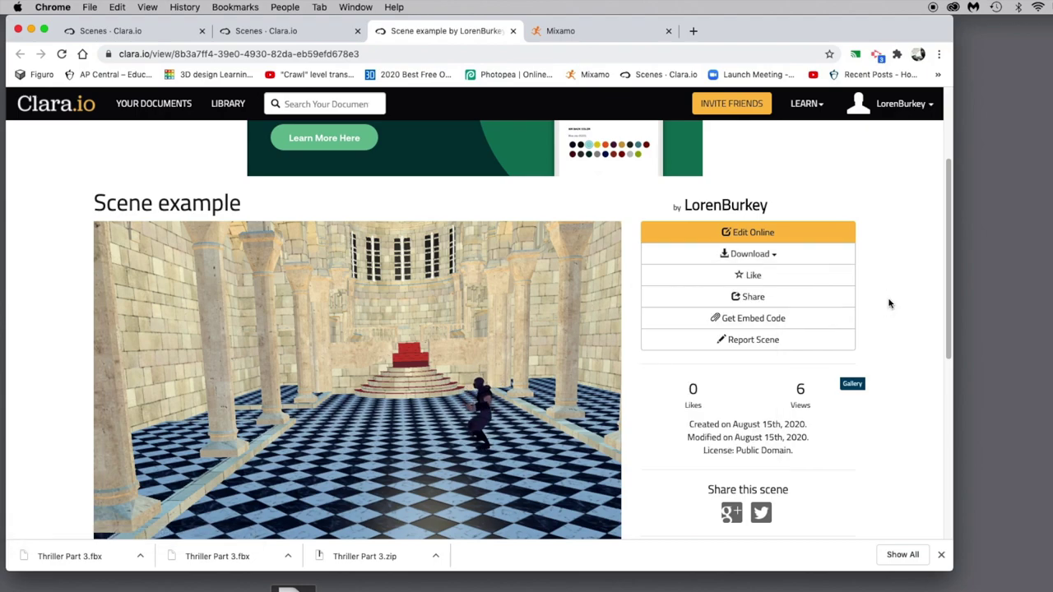
click(759, 298)
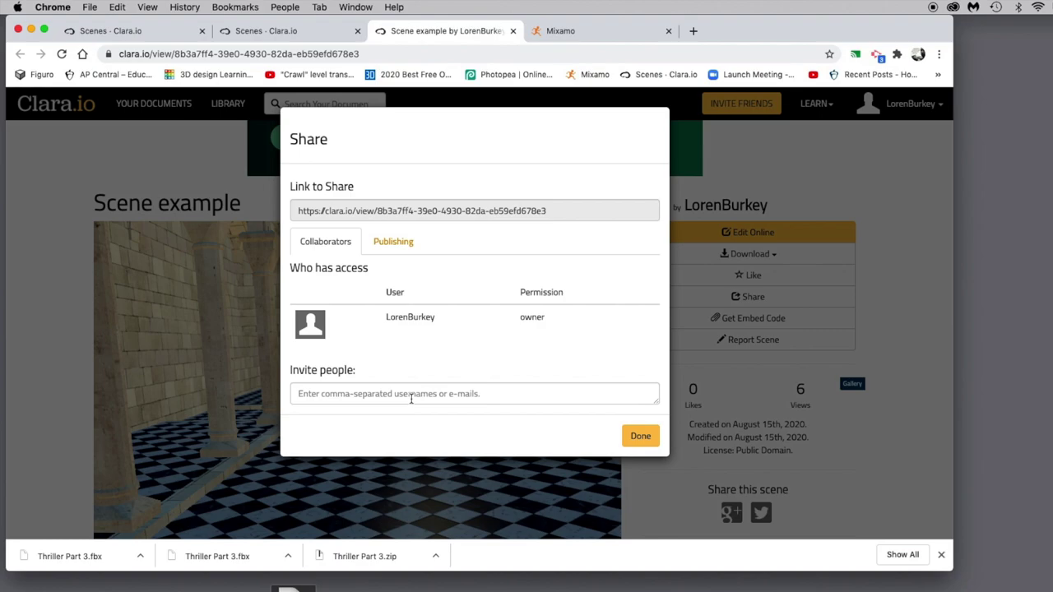
click(657, 434)
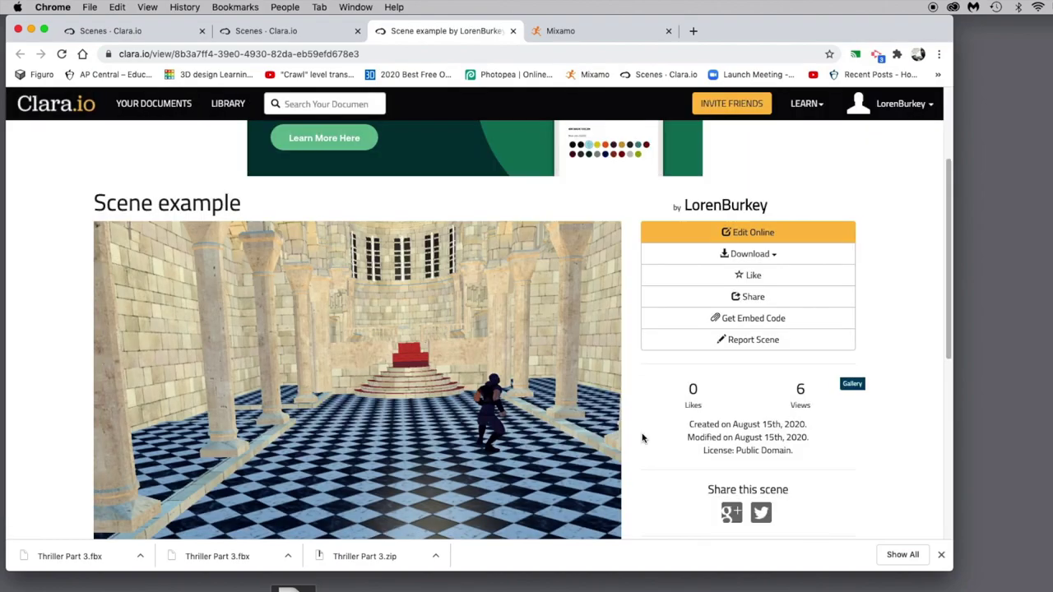